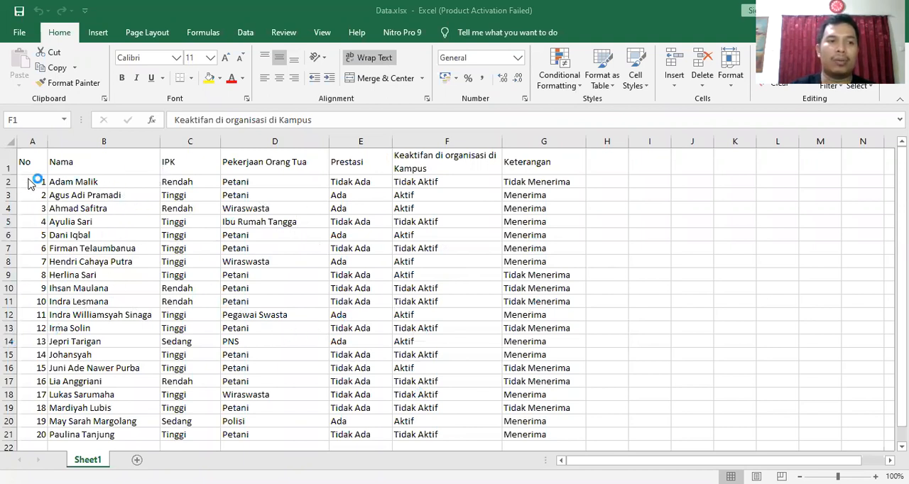
# - Examine the header row from Nama through Keterangan to see which fields the data records
pyautogui.click(88, 166)
pyautogui.click(206, 163)
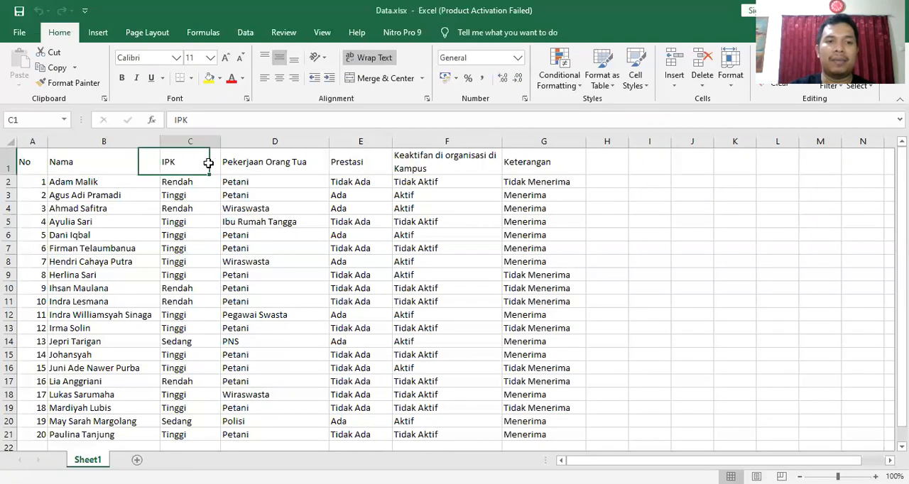
pyautogui.click(277, 166)
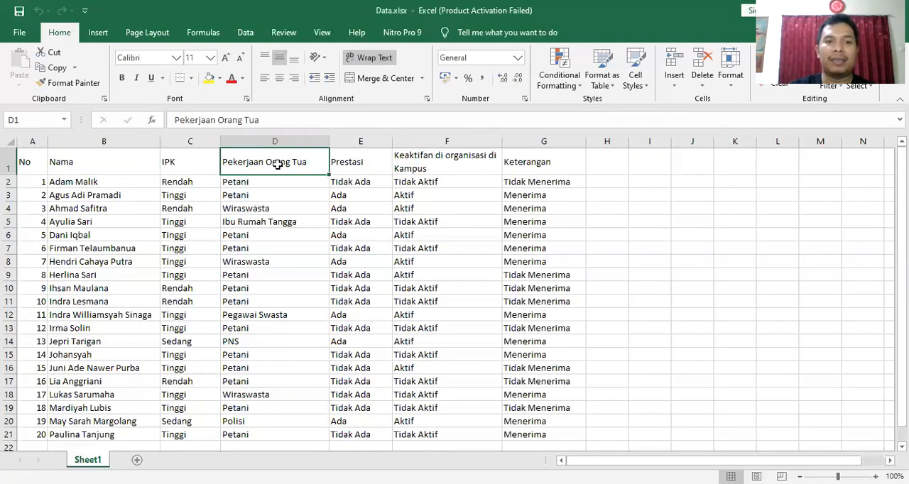
pyautogui.click(373, 172)
pyautogui.click(442, 163)
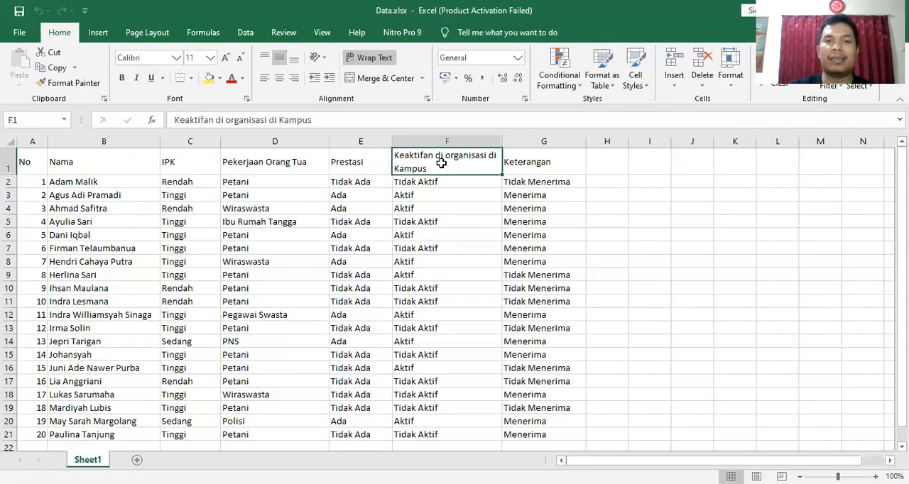
pyautogui.click(531, 158)
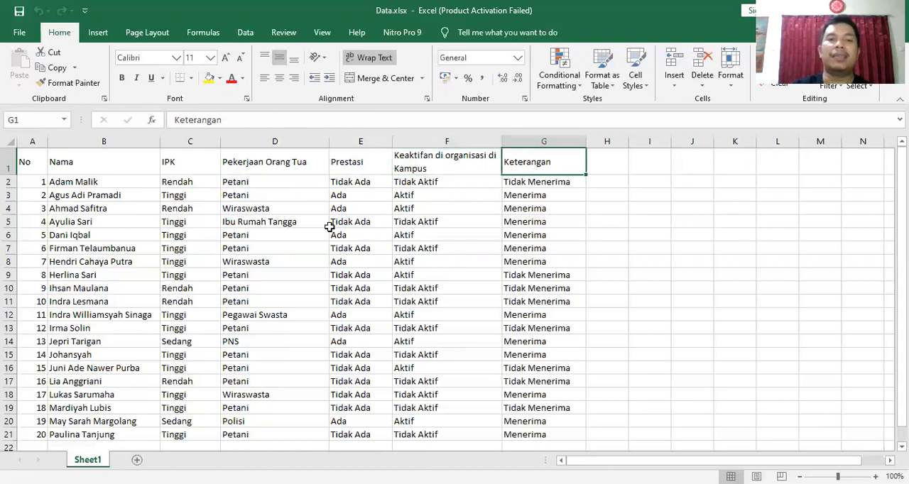
pyautogui.click(233, 200)
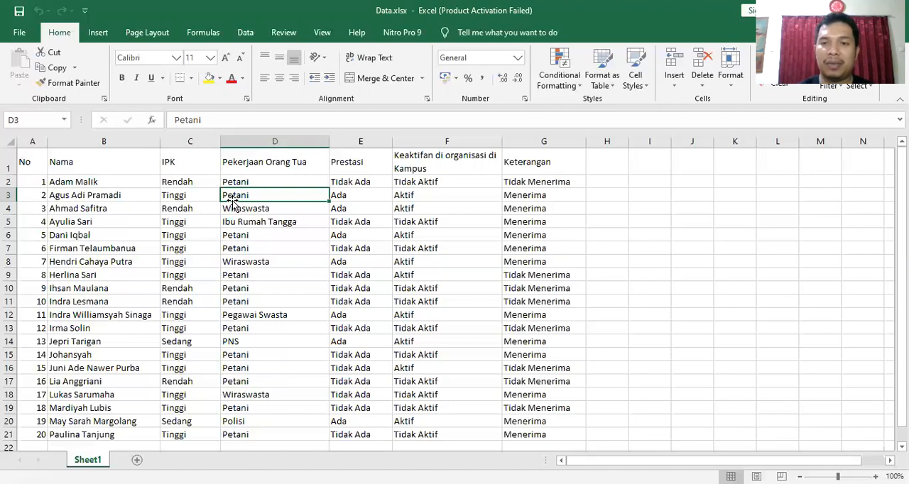
pyautogui.click(539, 162)
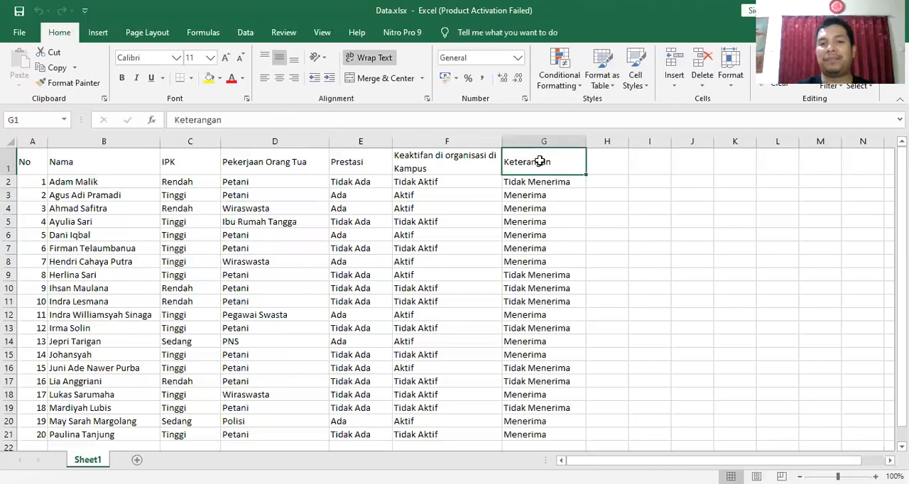
pyautogui.click(256, 249)
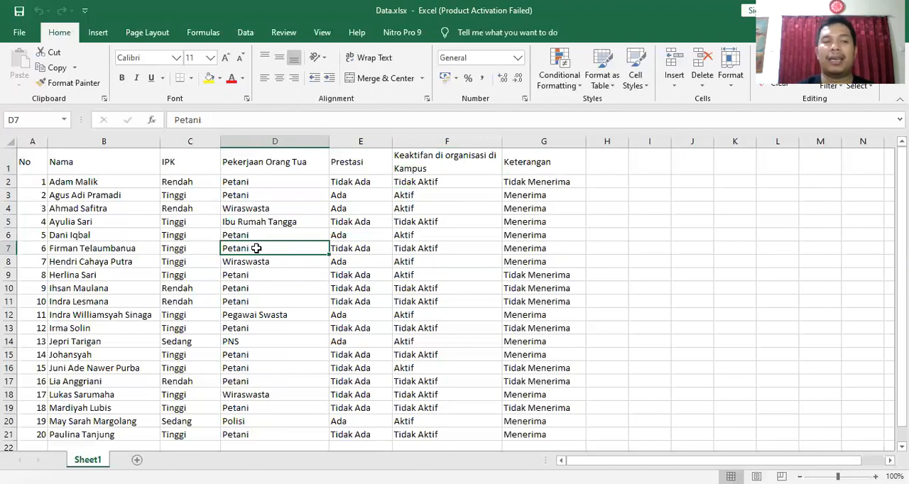
# - Go through the column headers one by one, from No in A1 to Keterangan in G1
pyautogui.click(32, 169)
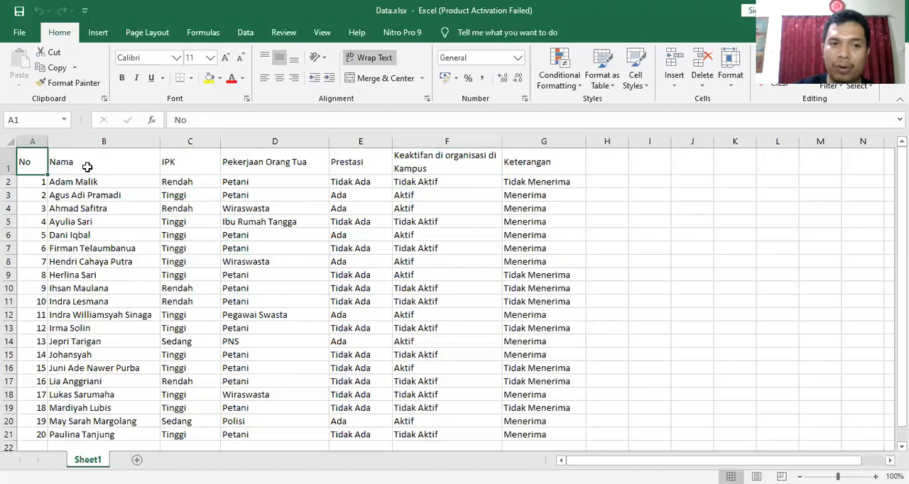
pyautogui.click(103, 167)
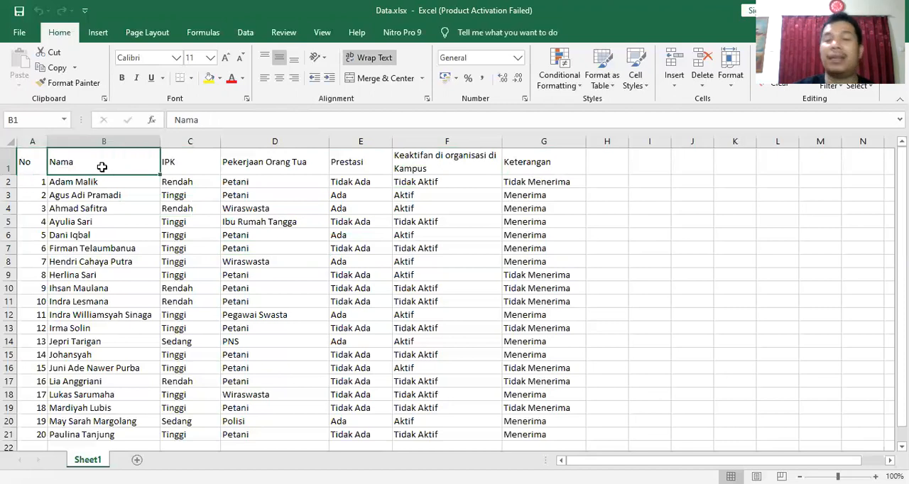
pyautogui.click(195, 164)
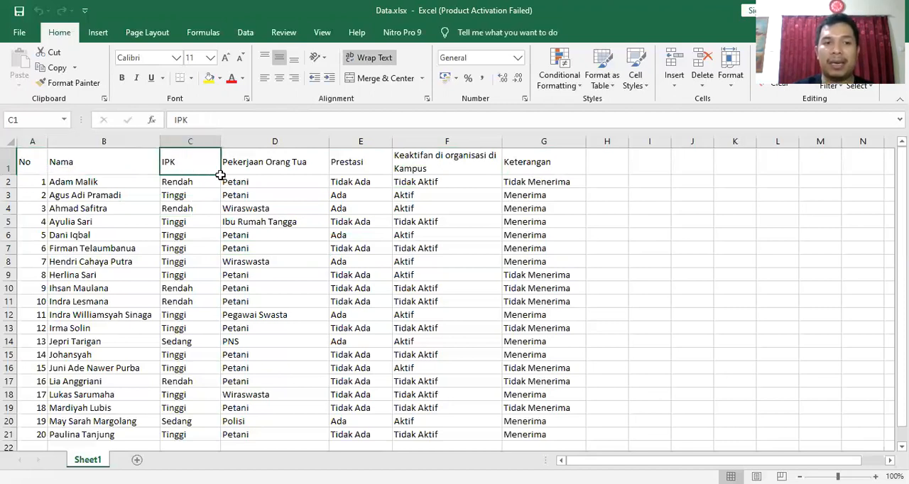
pyautogui.click(280, 162)
pyautogui.click(359, 165)
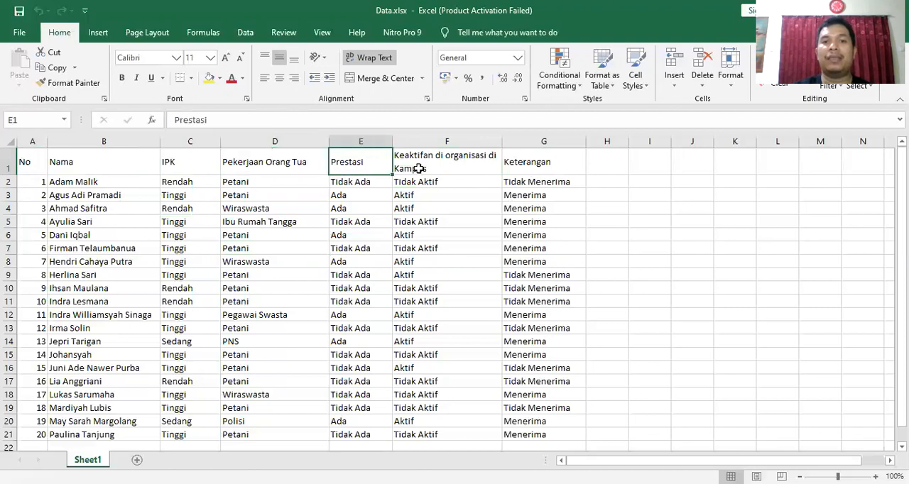
pyautogui.click(419, 169)
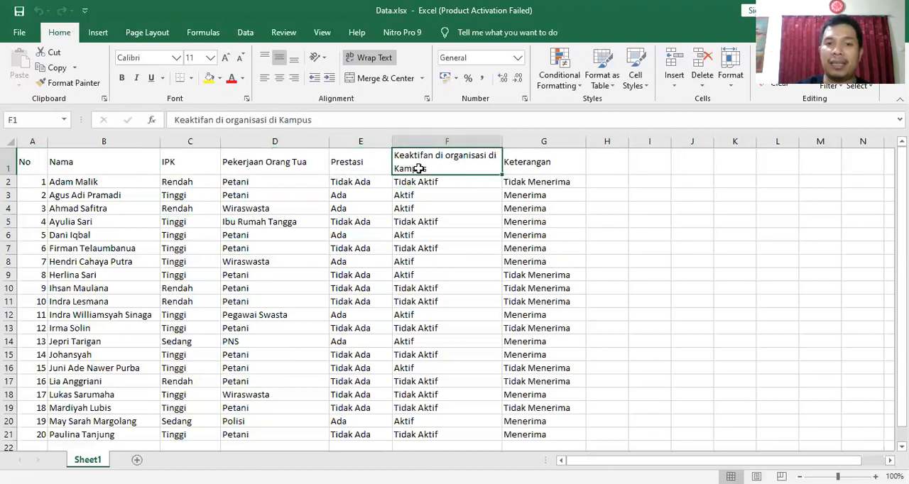
pyautogui.click(530, 169)
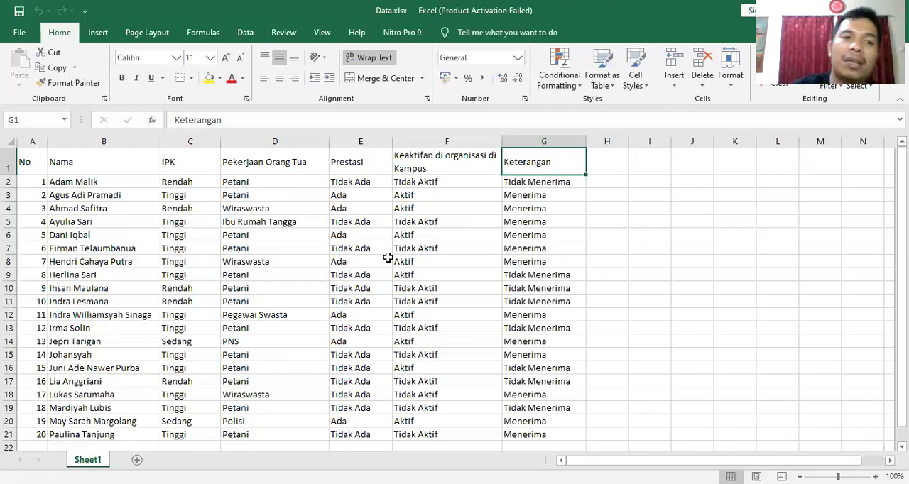
# - Examine the IPK header and the first record's parent occupation, achievement and activity values, ending at the Keterangan value in G3
pyautogui.click(196, 164)
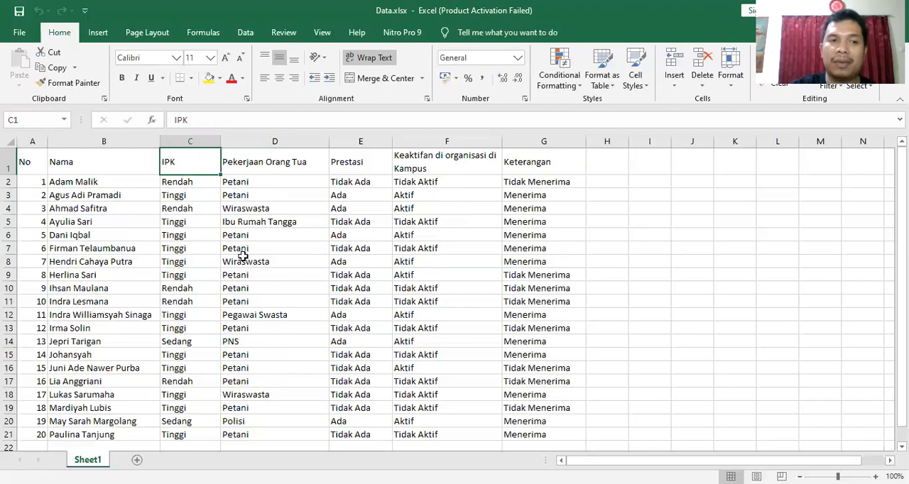
pyautogui.click(284, 180)
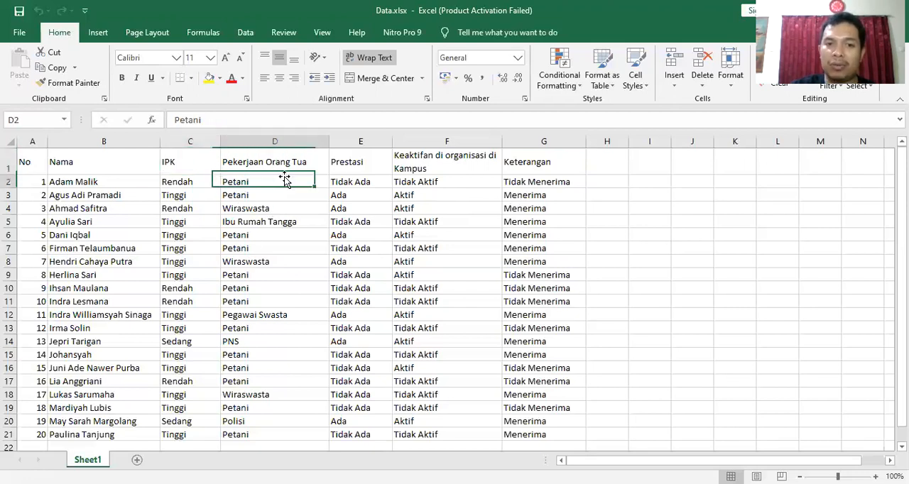
pyautogui.click(353, 182)
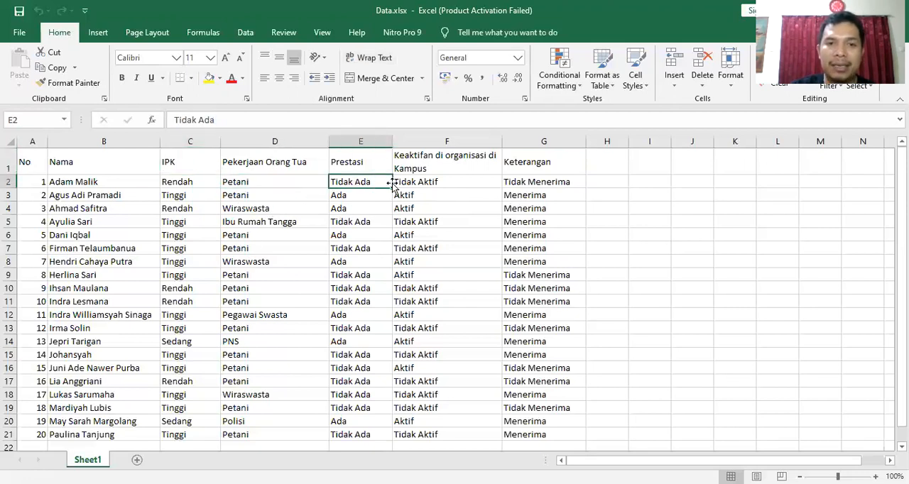
pyautogui.click(487, 179)
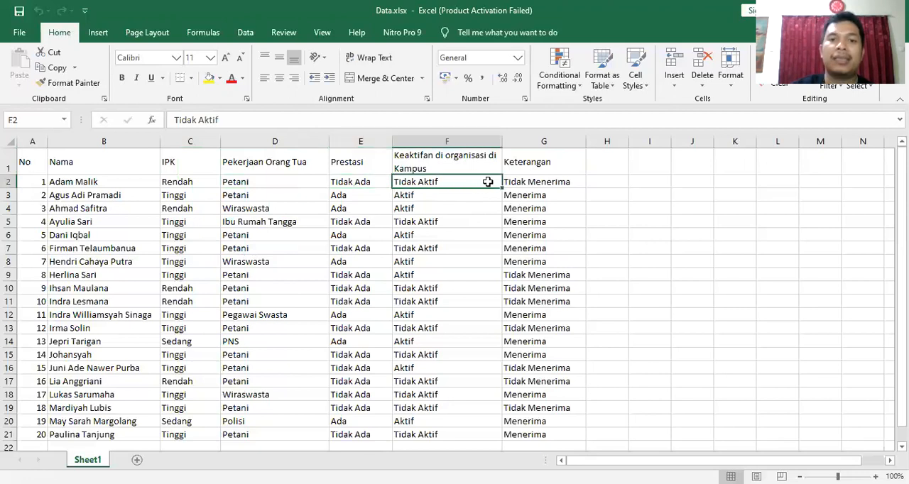
pyautogui.click(573, 193)
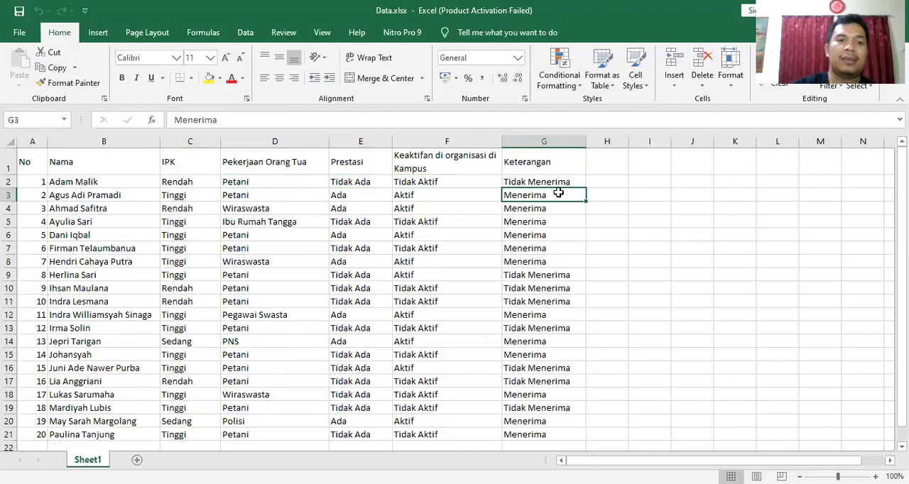
# - Step back and forth through row 3, comparing its Pekerjaan Orang Tua, Prestasi, campus activity and Keterangan values
pyautogui.press('Left')
pyautogui.press('Left')
pyautogui.press('Left')
pyautogui.press('Right')
pyautogui.press('Right')
pyautogui.press('Right')
pyautogui.press('Left')
pyautogui.press('Left')
pyautogui.press('Left')
pyautogui.press('Left')
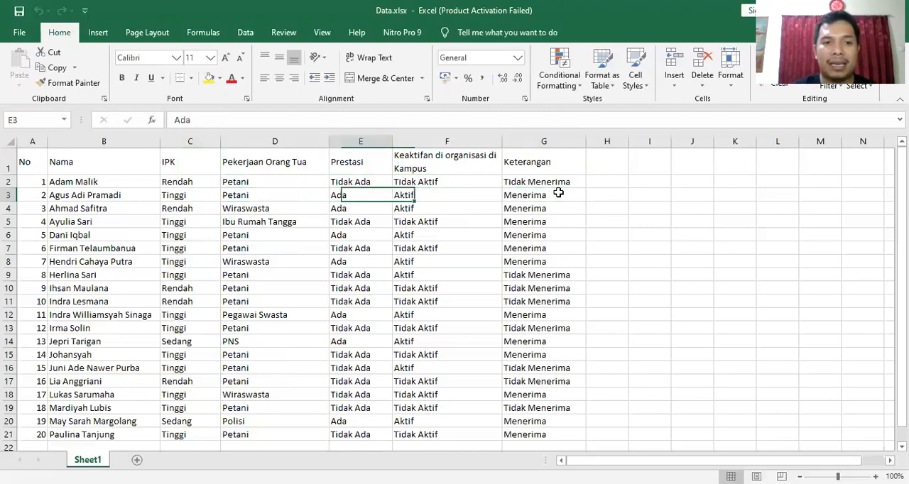
pyautogui.press('Left')
pyautogui.press('Right')
pyautogui.press('Right')
pyautogui.press('Right')
pyautogui.press('Right')
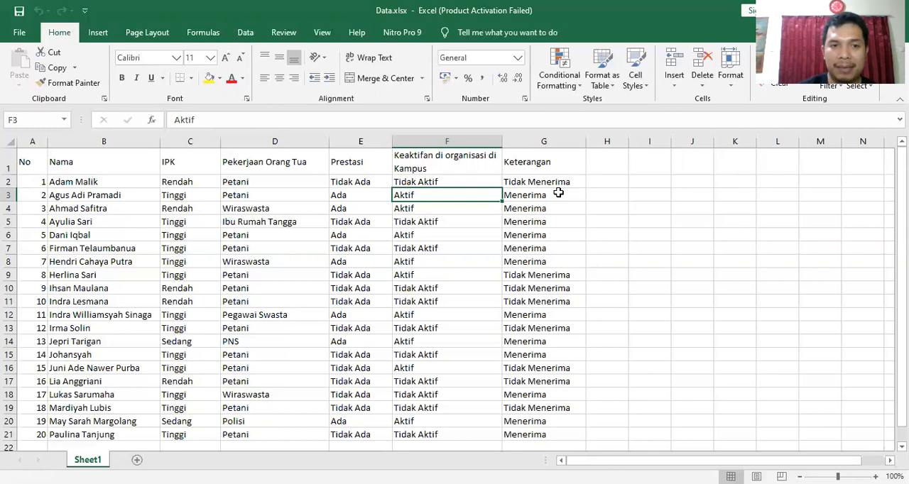
pyautogui.press('Left')
pyautogui.press('Left')
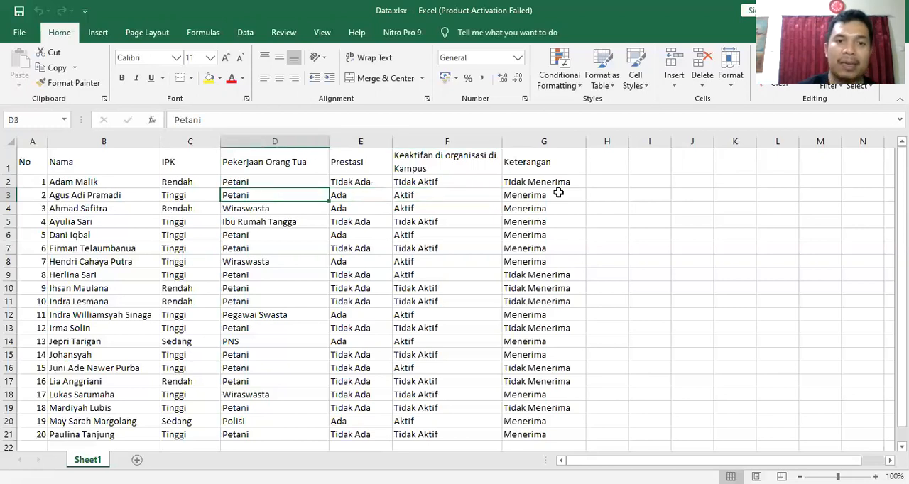
pyautogui.press('Right')
pyautogui.press('Right')
pyautogui.press('Left')
pyautogui.press('Right')
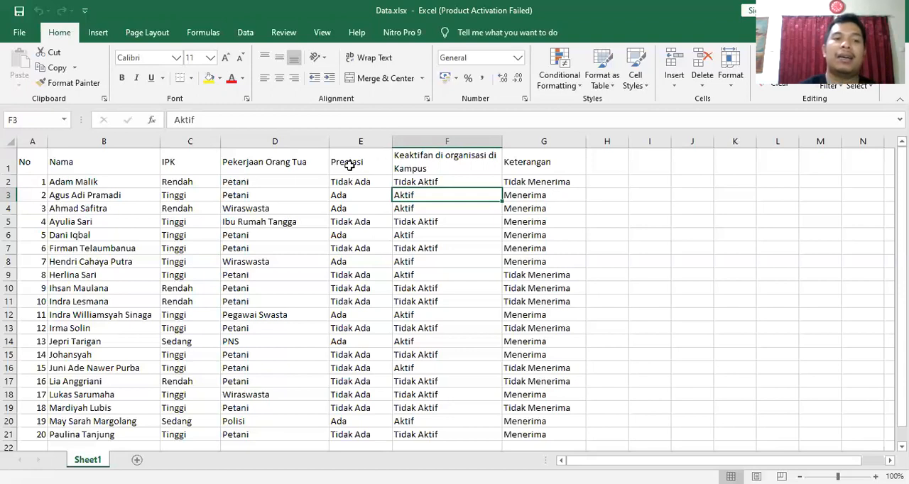
# - Inspect sample values in rows 2 to 4 for each attribute from IPK through Keterangan
pyautogui.click(188, 182)
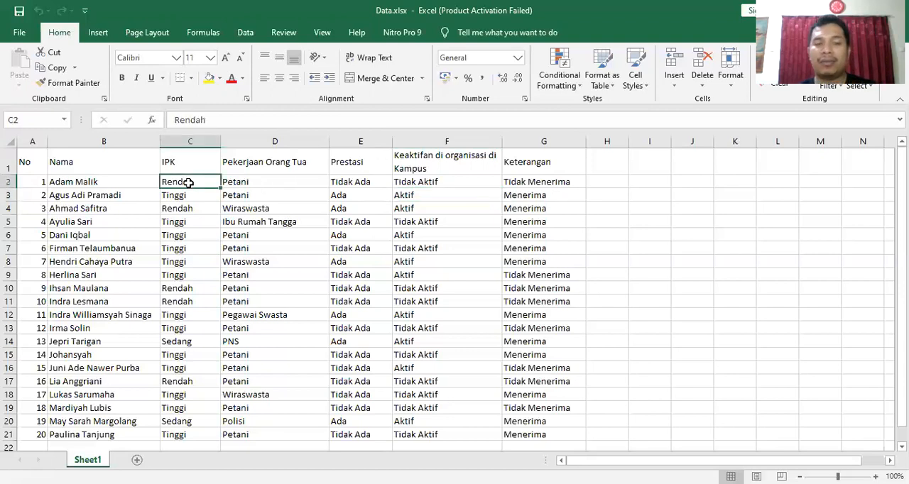
pyautogui.click(236, 195)
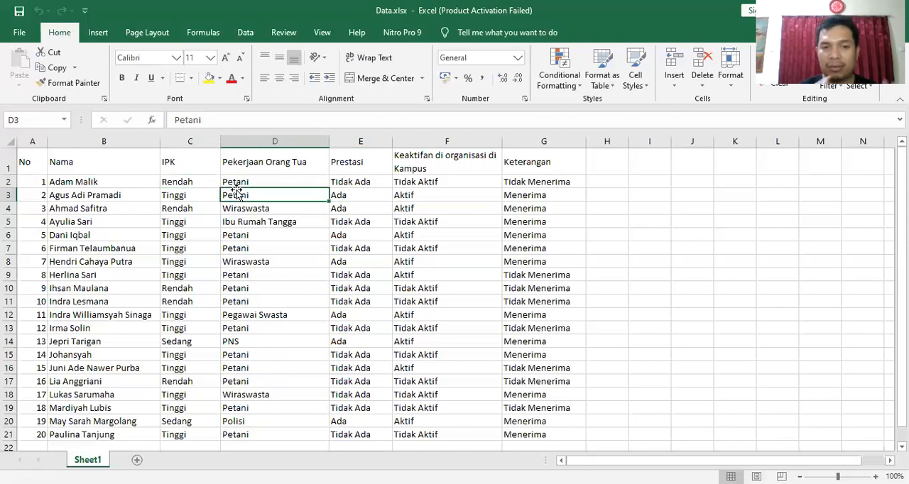
pyautogui.click(339, 197)
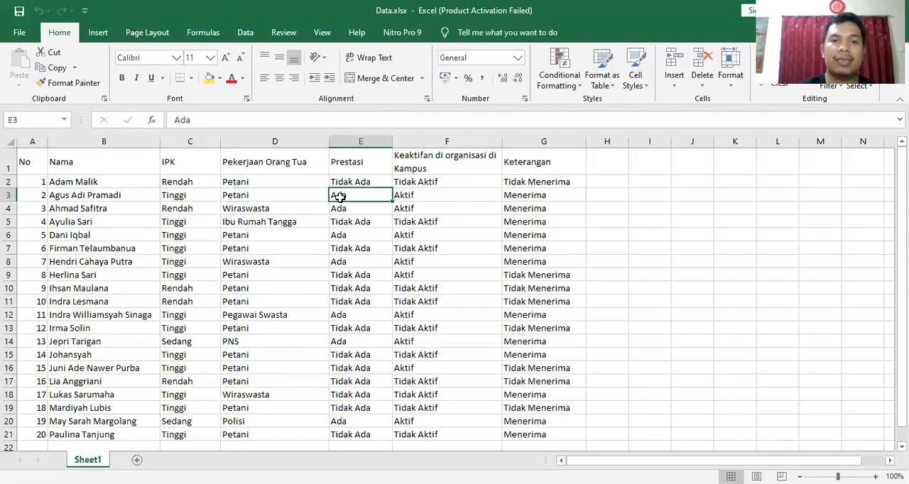
pyautogui.click(446, 210)
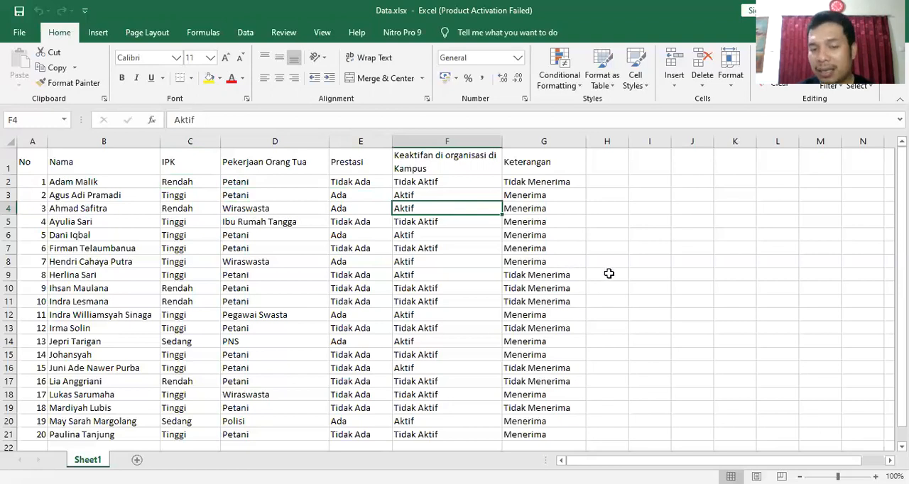
pyautogui.click(540, 197)
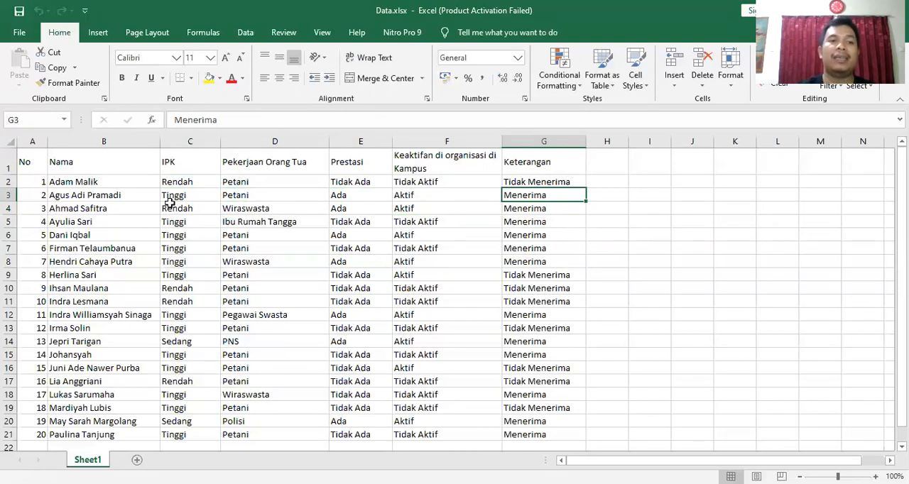
# - Highlight the attribute columns from IPK to campus activity, and examine the Keterangan header and a few sample records
pyautogui.moveTo(189, 166); pyautogui.dragTo(443, 355)
pyautogui.click(523, 165)
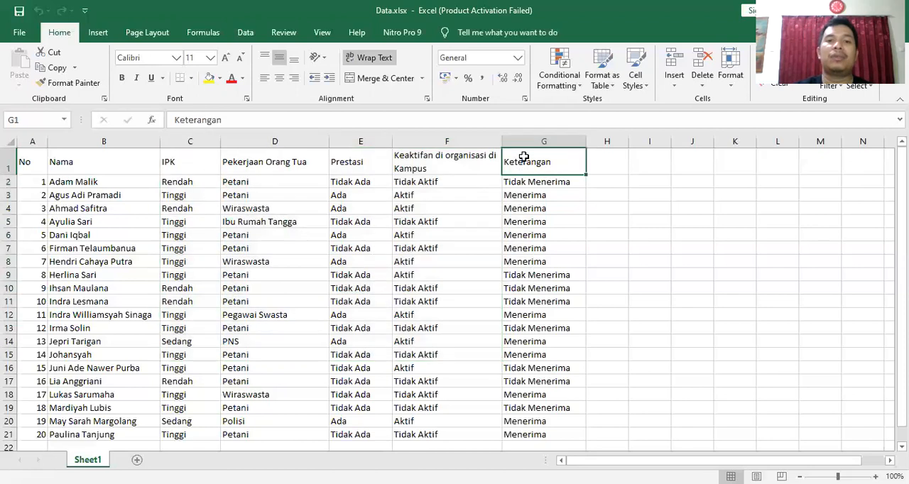
pyautogui.click(176, 162)
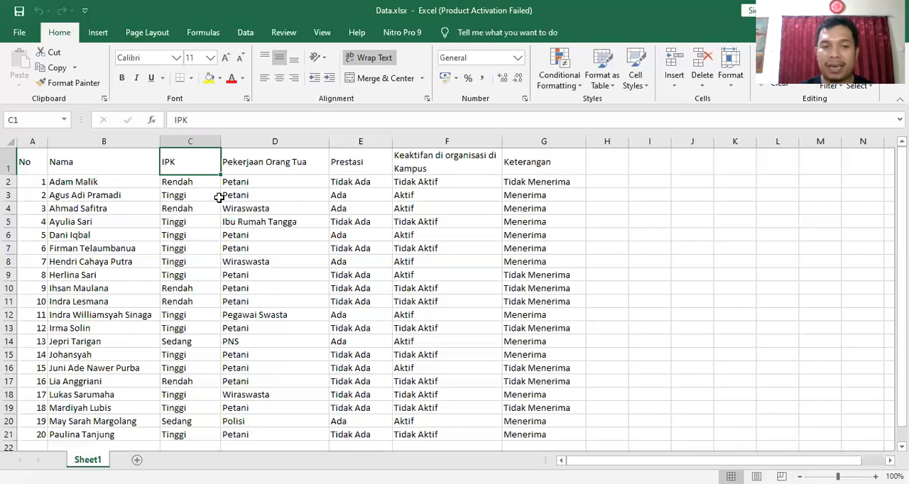
pyautogui.click(201, 235)
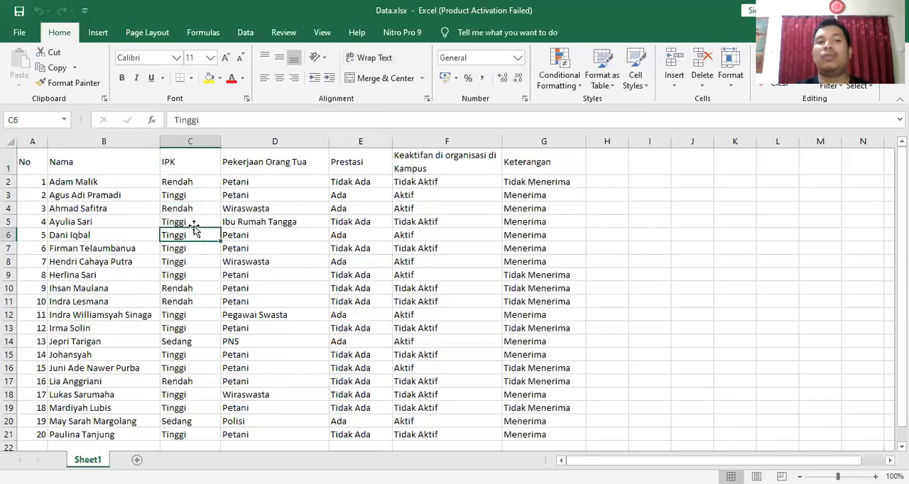
pyautogui.click(71, 186)
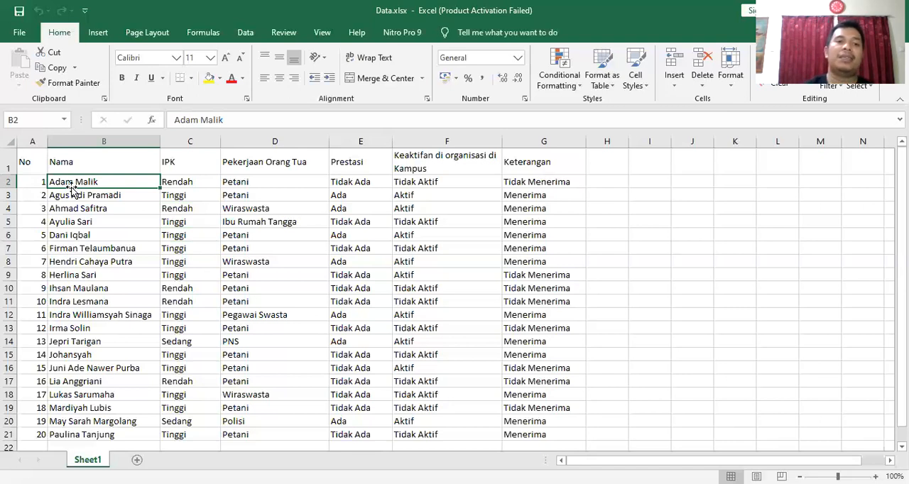
pyautogui.click(222, 223)
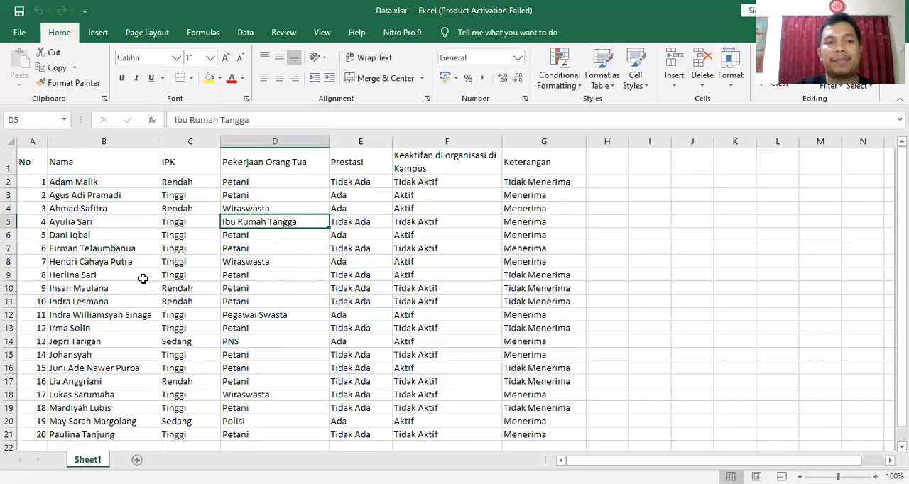
# - Inspect the No and Nama entries, highlight the attribute range C1:F6, and select the Keterangan value in G2
pyautogui.click(38, 179)
pyautogui.click(80, 198)
pyautogui.moveTo(186, 152); pyautogui.dragTo(410, 241)
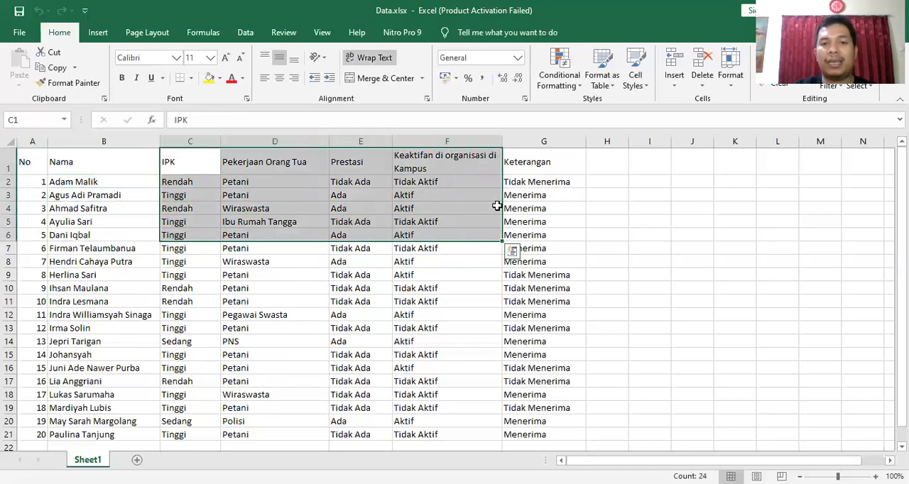
pyautogui.click(538, 179)
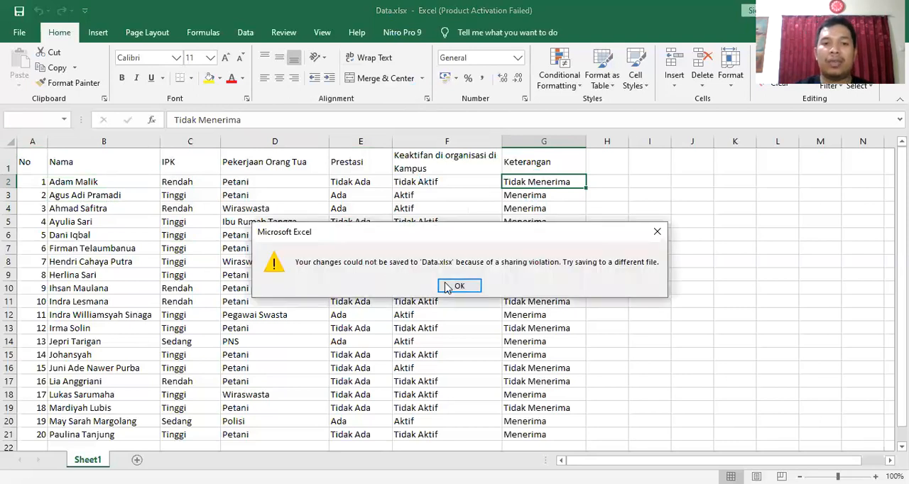
# - Dismiss the save error message for Data.xlsx
pyautogui.click(458, 285)
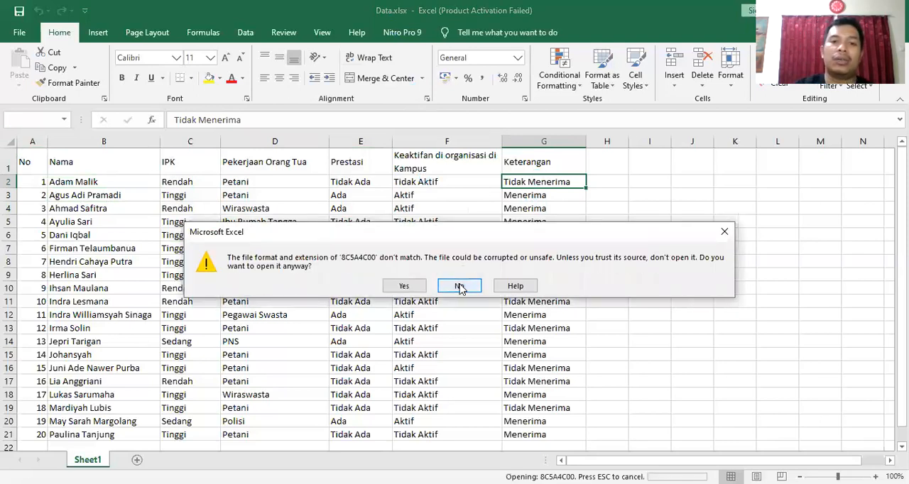
# - Decline to open the file 8C5A4C00 with the mismatched format and extension, and return to the worksheet
pyautogui.click(460, 286)
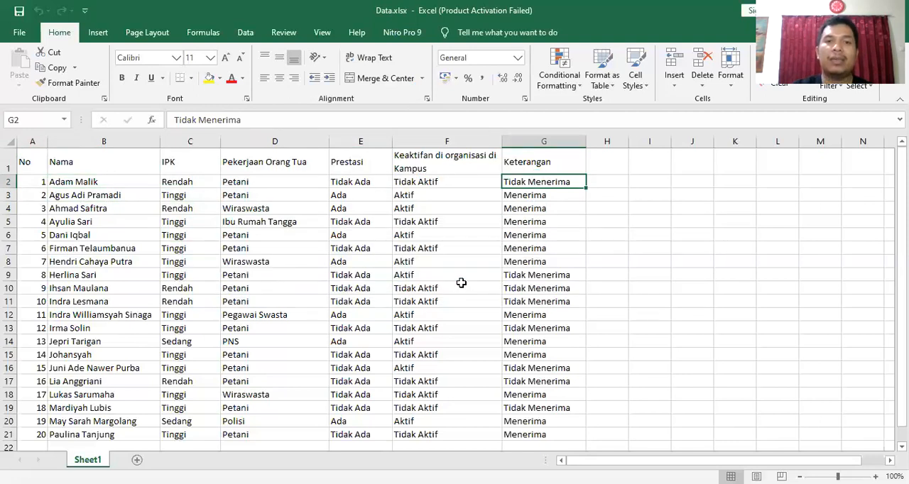
pyautogui.click(461, 283)
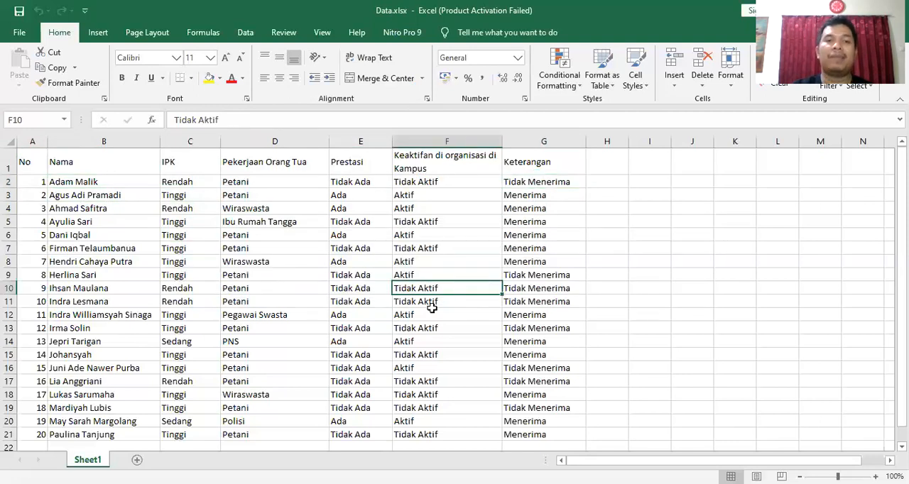
# - Review the student records from the Pekerjaan Orang Tua header down to row 21, including the campus activity column
pyautogui.click(263, 153)
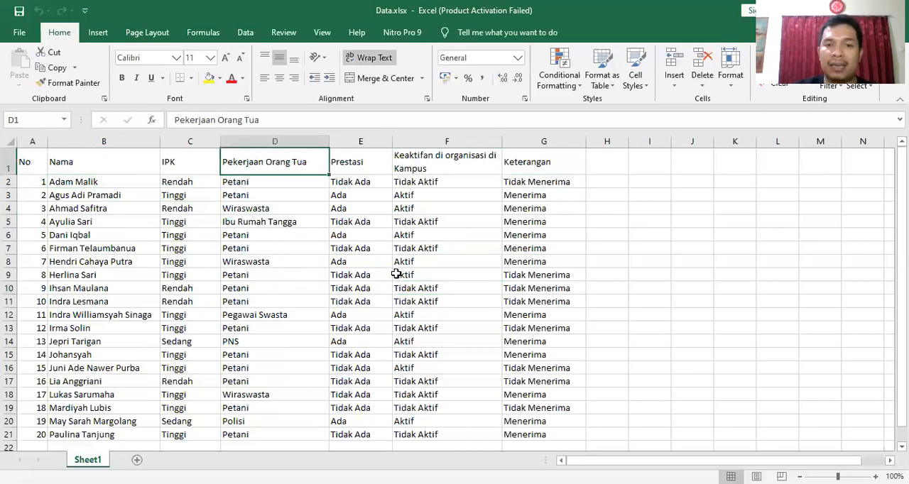
pyautogui.scroll(-2, 263, 313)
pyautogui.scroll(2, 264, 314)
pyautogui.click(75, 434)
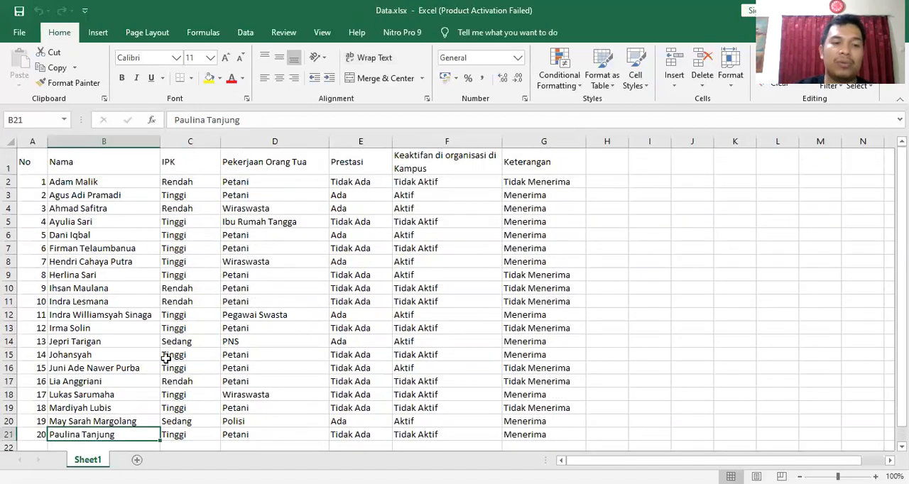
pyautogui.scroll(-2, 162, 326)
pyautogui.scroll(2, 234, 319)
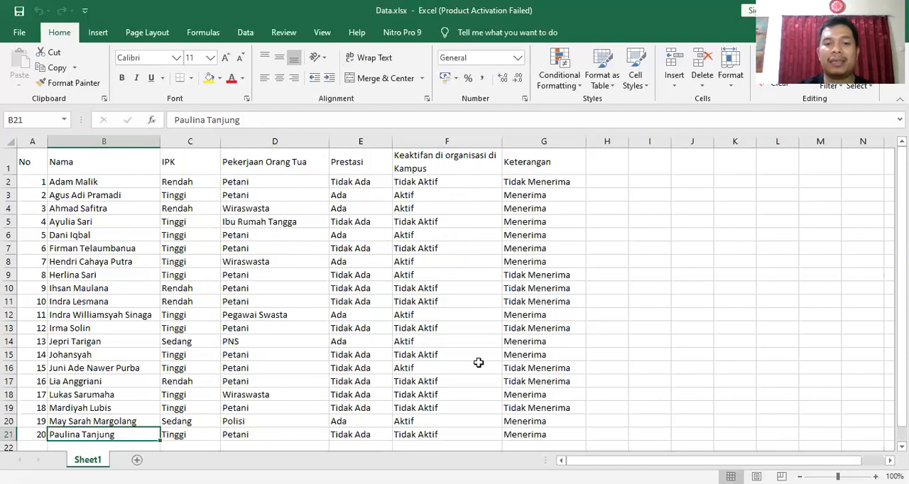
pyautogui.click(458, 369)
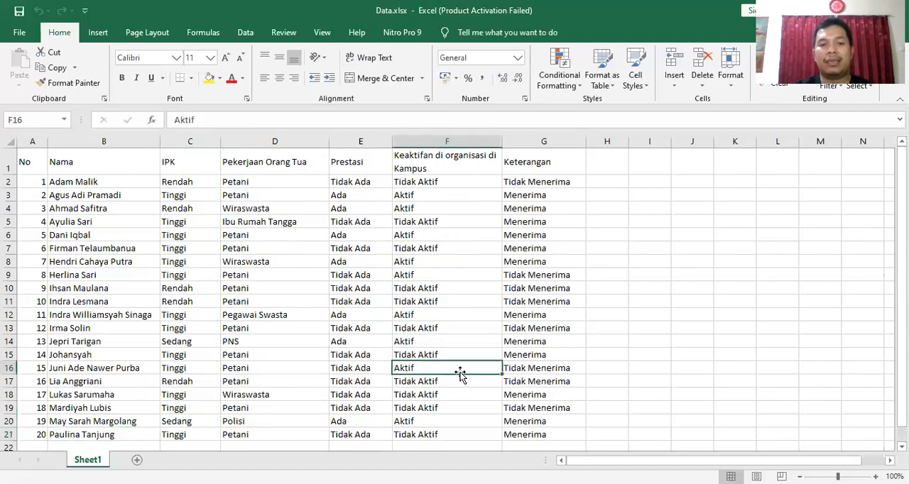
pyautogui.scroll(-3, 429, 427)
pyautogui.scroll(3, 454, 449)
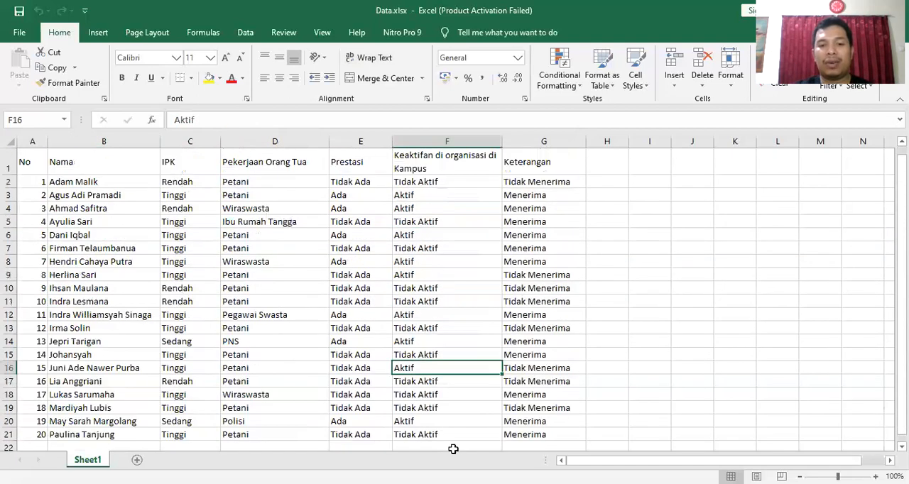
# - Switch to RapidMiner and start the data import wizard for an Excel sheet
pyautogui.click(420, 464)
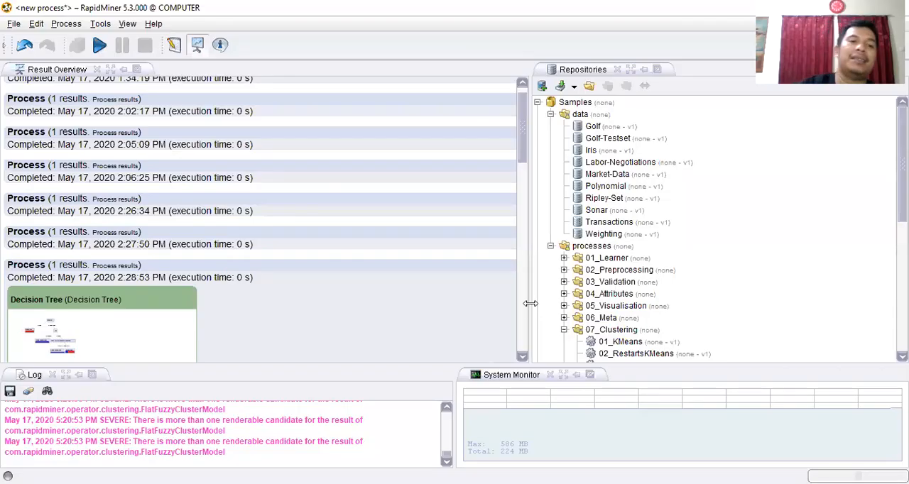
pyautogui.scroll(1, 282, 237)
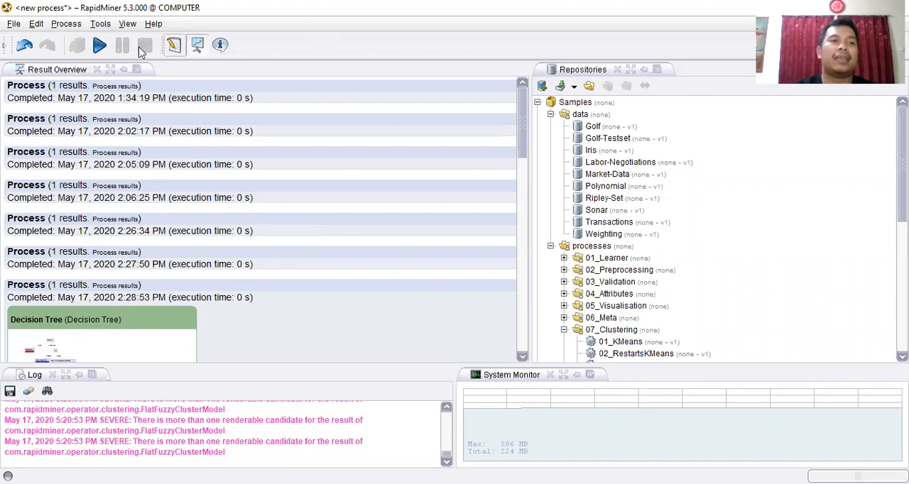
pyautogui.click(14, 25)
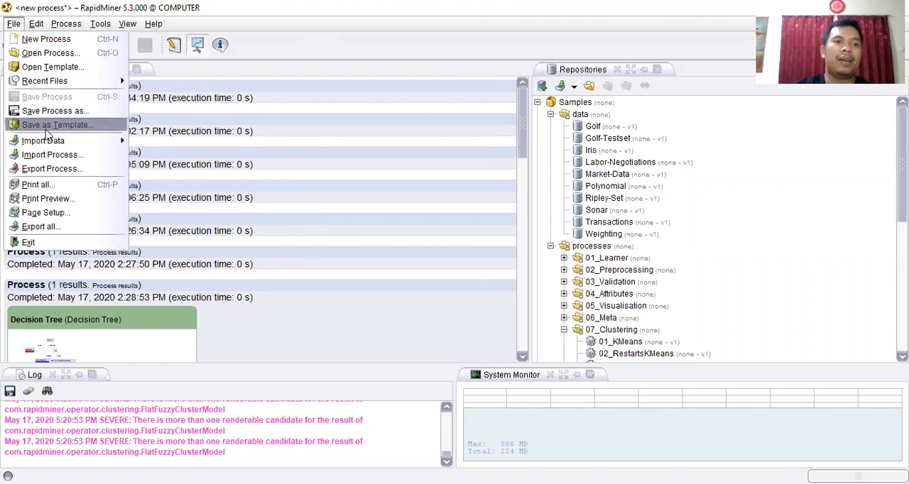
pyautogui.moveTo(52, 147)
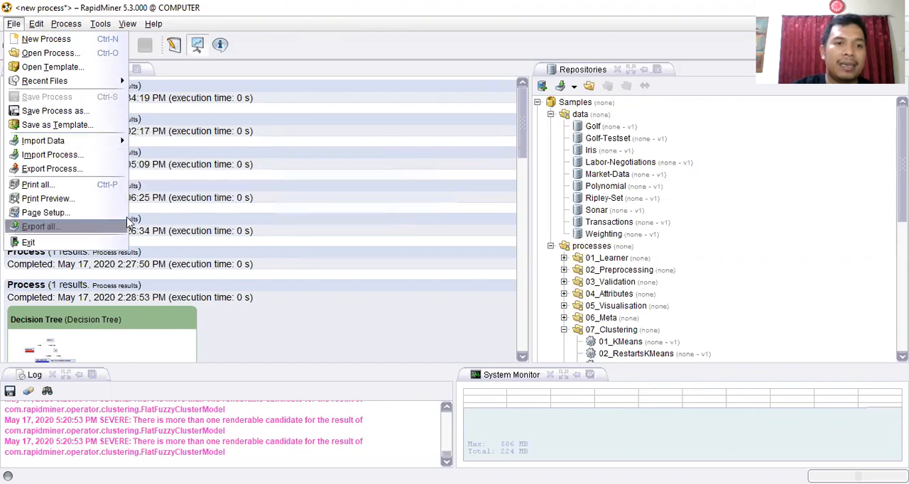
pyautogui.moveTo(123, 142)
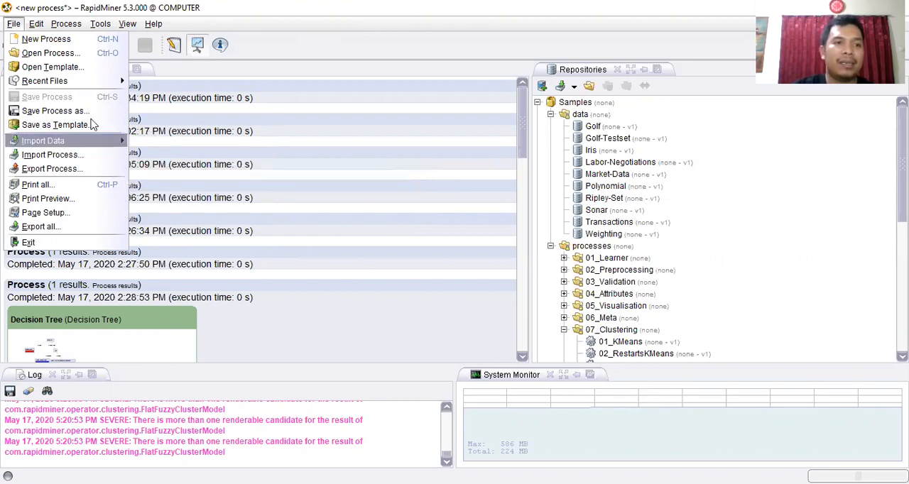
pyautogui.moveTo(80, 142)
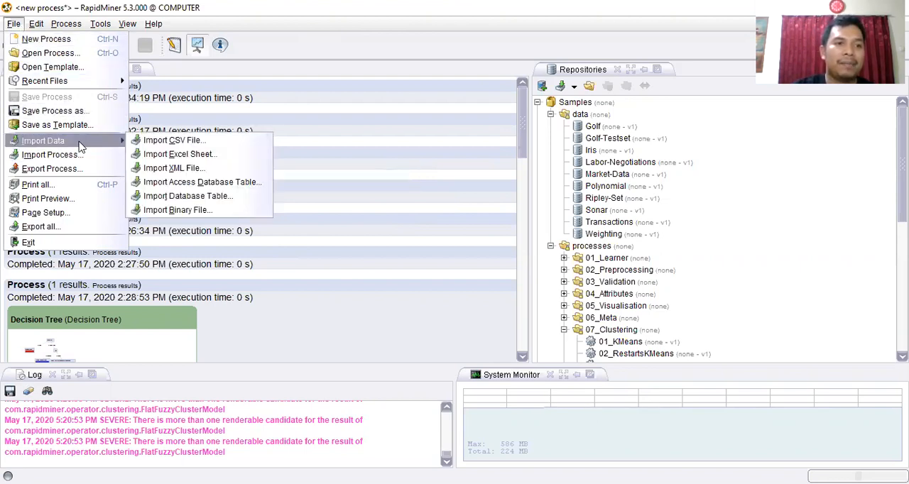
pyautogui.click(174, 156)
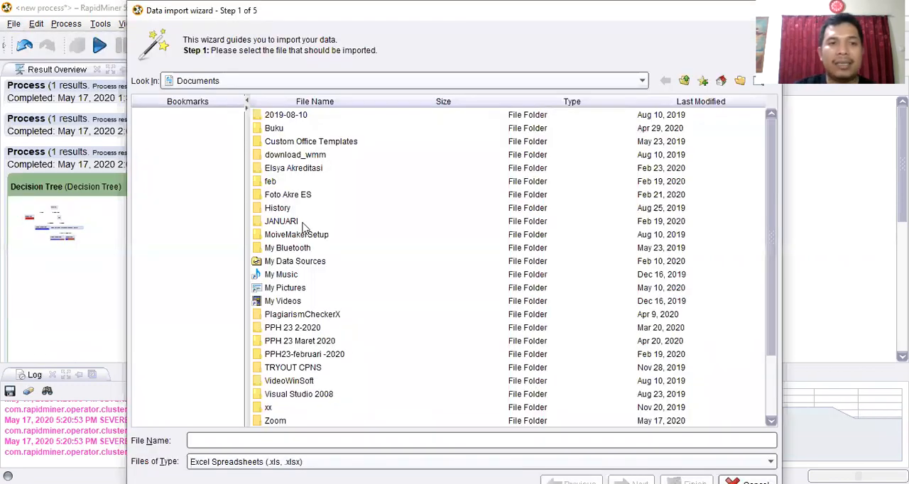
# - Choose Data.xlsx from the Documents folder on This PC as the import file and continue to the sheet selection
pyautogui.click(349, 81)
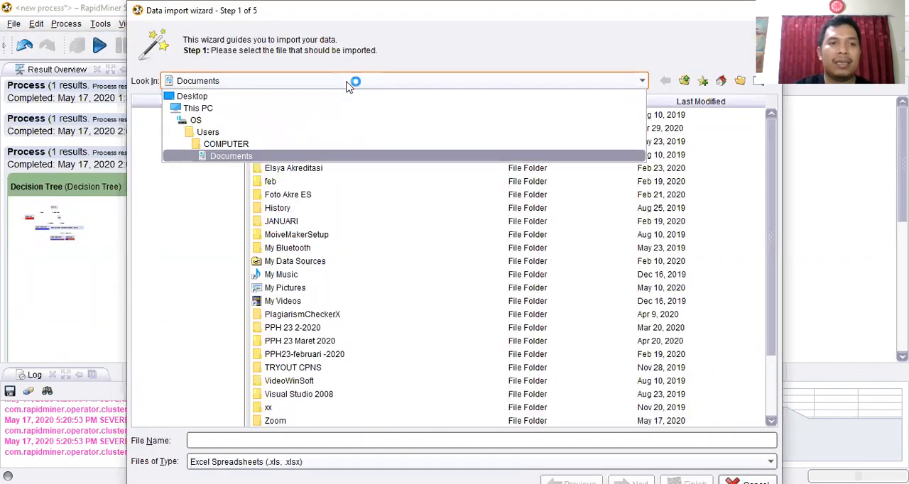
pyautogui.click(242, 99)
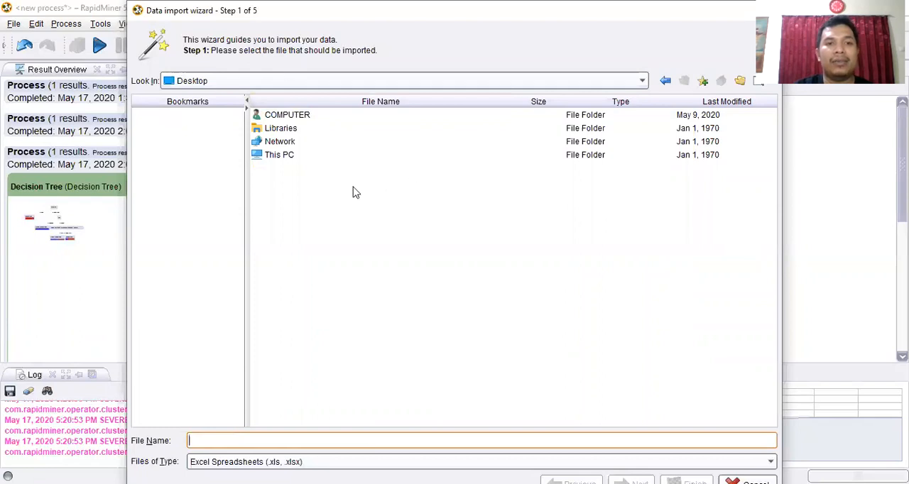
pyautogui.click(278, 156)
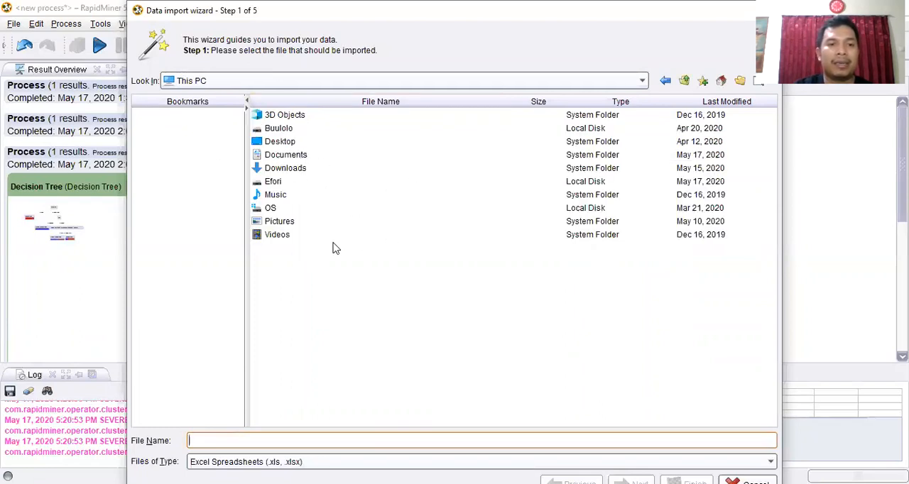
pyautogui.click(292, 156)
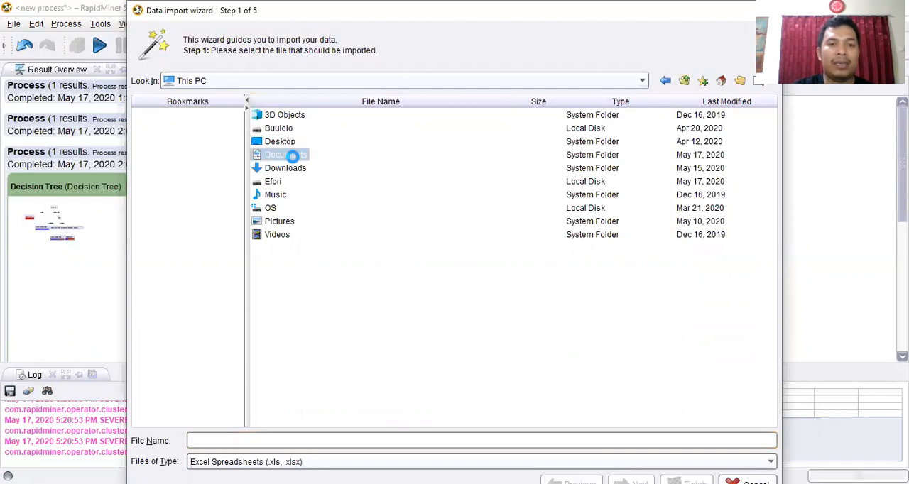
pyautogui.scroll(-2, 302, 192)
pyautogui.scroll(2, 301, 198)
pyautogui.click(290, 161)
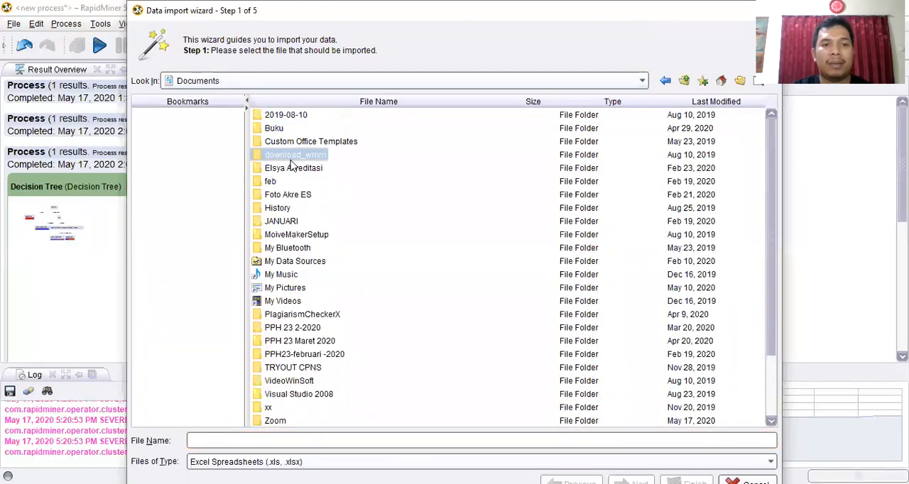
pyautogui.press('d')
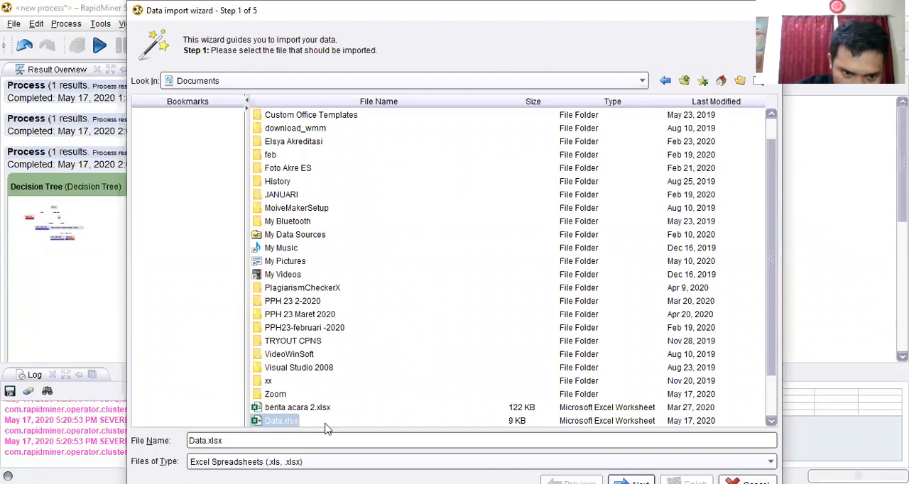
pyautogui.scroll(-1, 636, 416)
pyautogui.scroll(-1, 597, 408)
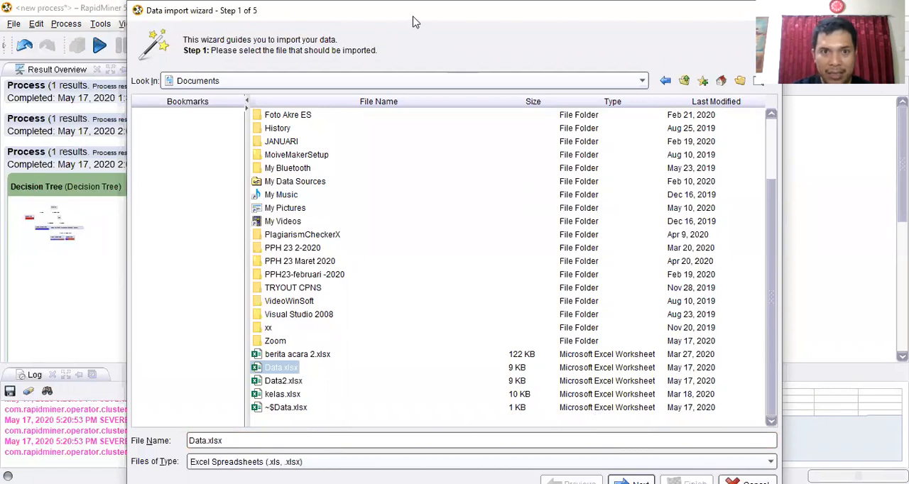
pyautogui.moveTo(409, 14); pyautogui.dragTo(373, 14)
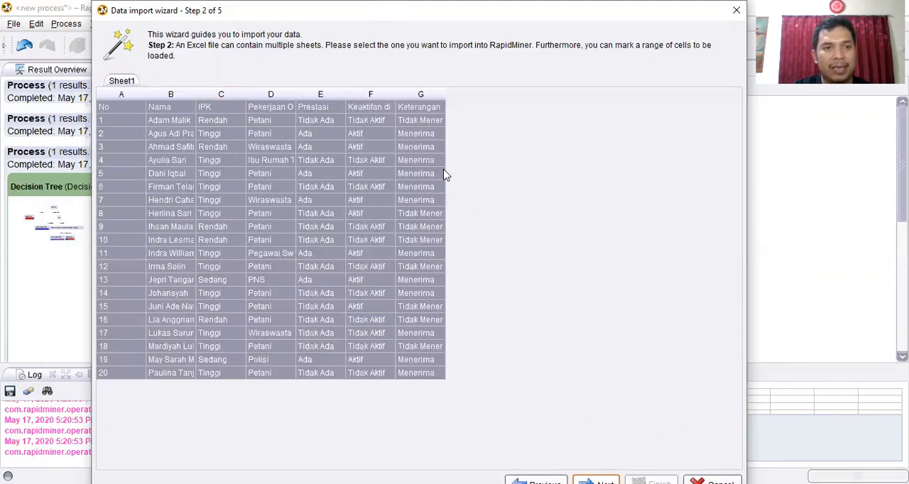
# - Accept all cells of Sheet1 for import and the Name annotation on the header row, continuing to the attribute types
pyautogui.click(113, 241)
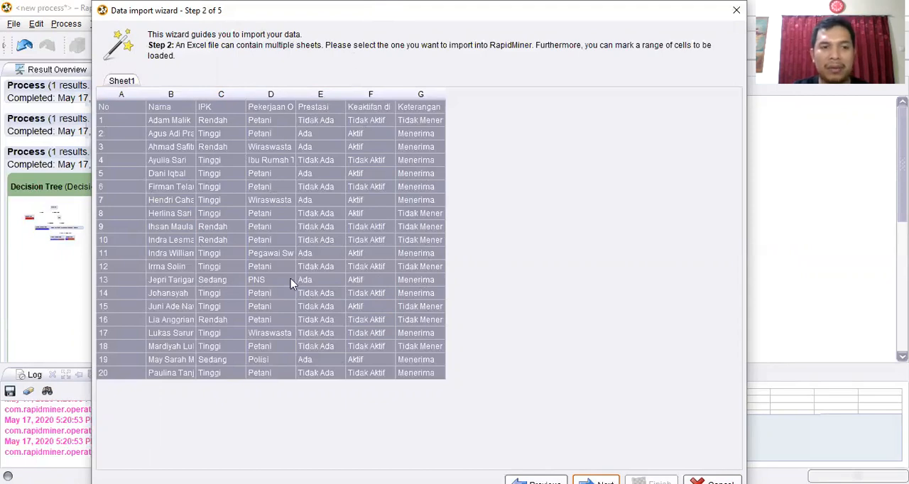
pyautogui.click(596, 481)
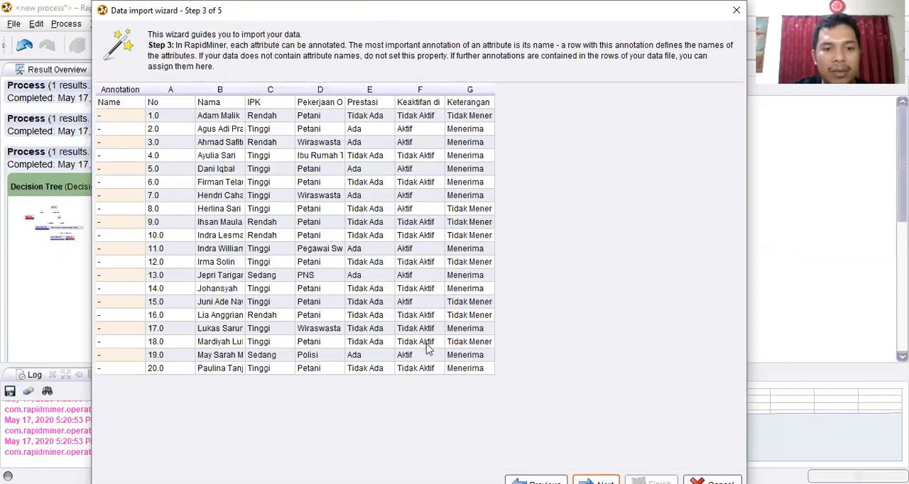
pyautogui.click(596, 481)
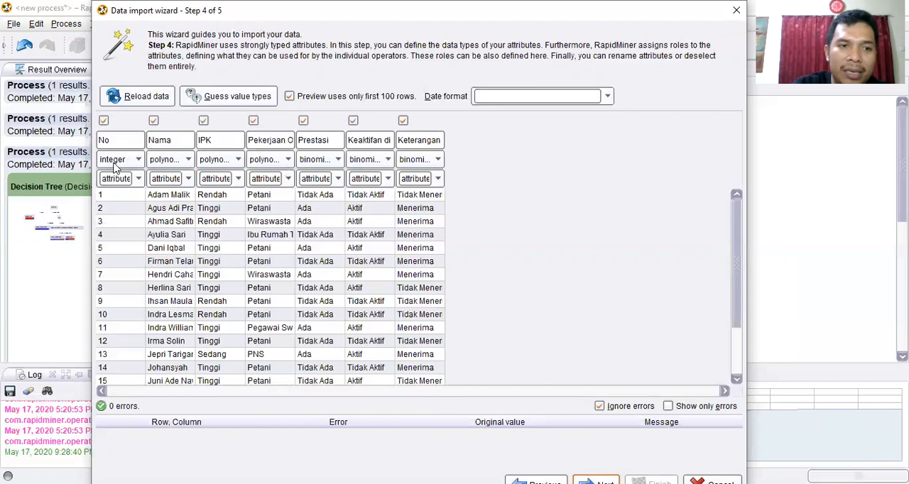
# - Inspect the value types available for the Nama attribute and choose polynominal
pyautogui.click(176, 162)
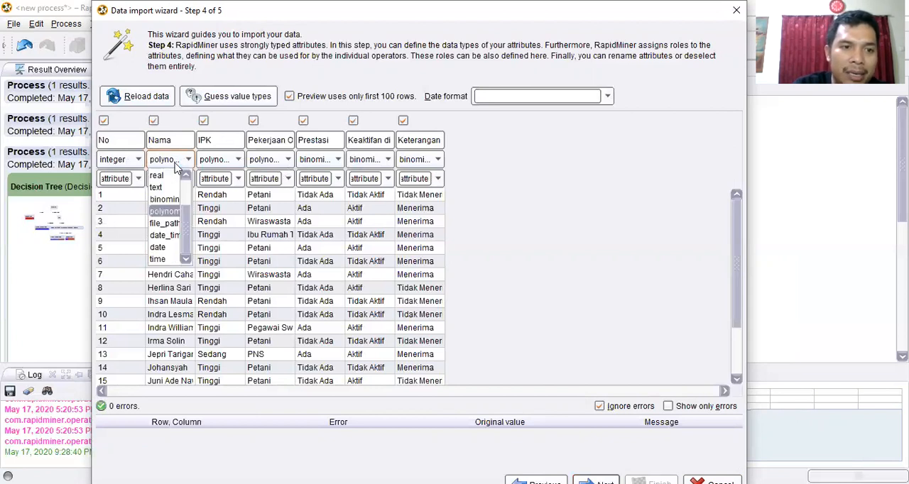
pyautogui.click(176, 219)
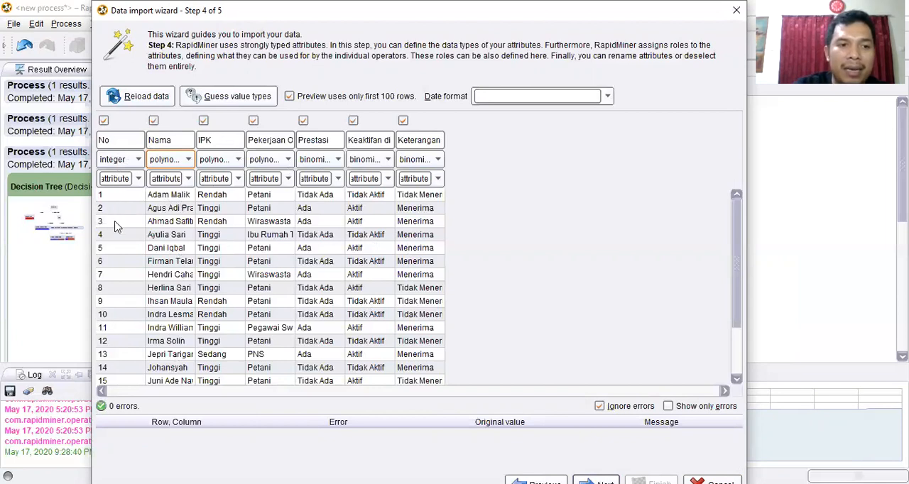
pyautogui.click(179, 164)
pyautogui.click(179, 211)
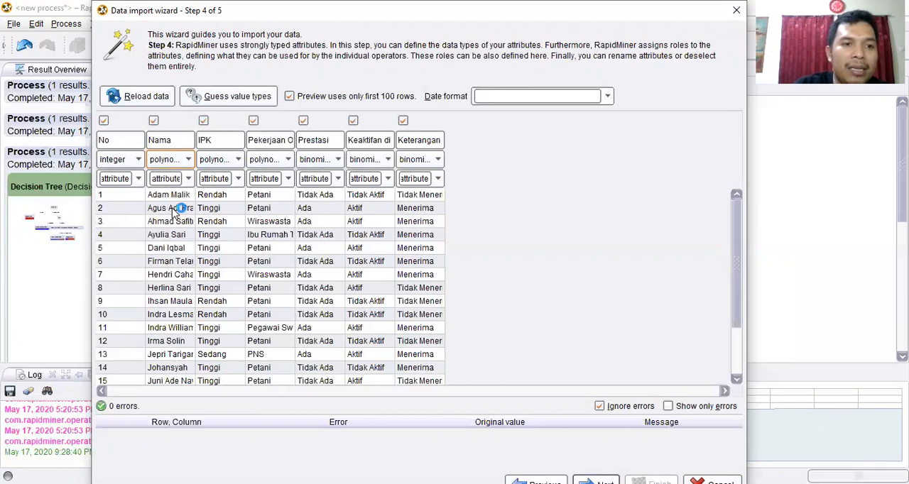
pyautogui.click(182, 165)
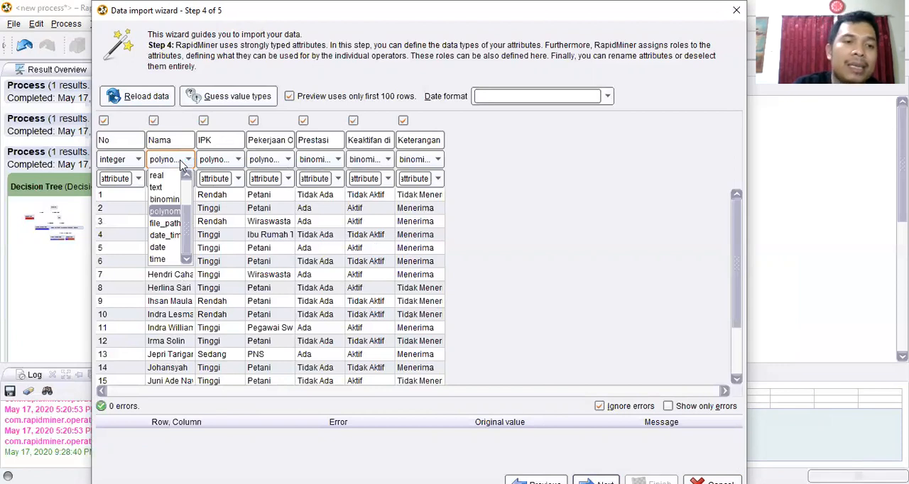
pyautogui.click(182, 165)
pyautogui.click(182, 165)
pyautogui.click(182, 165)
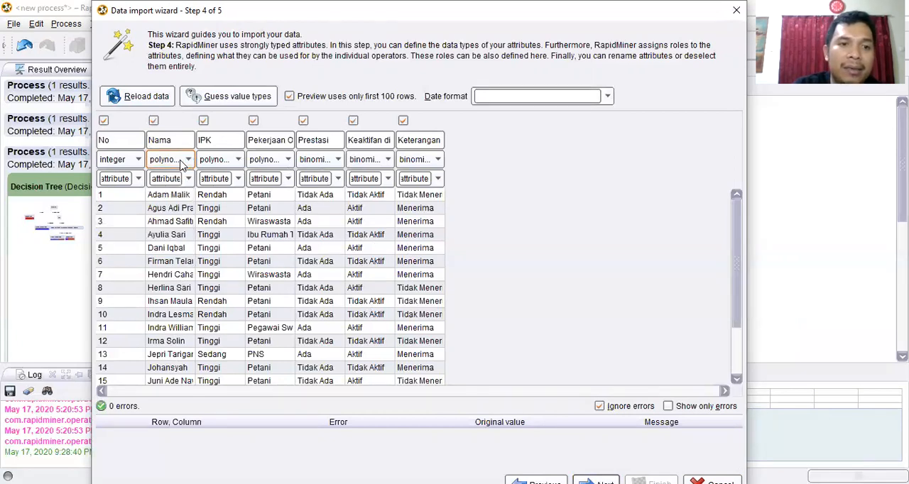
# - Inspect the value types for IPK, choosing polynominal, and check the type list of Pekerjaan Orang Tua
pyautogui.click(226, 164)
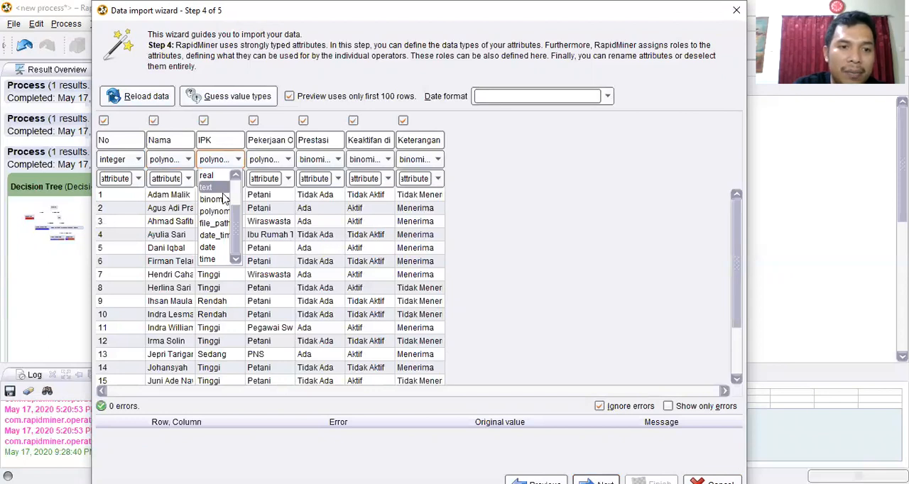
pyautogui.click(223, 215)
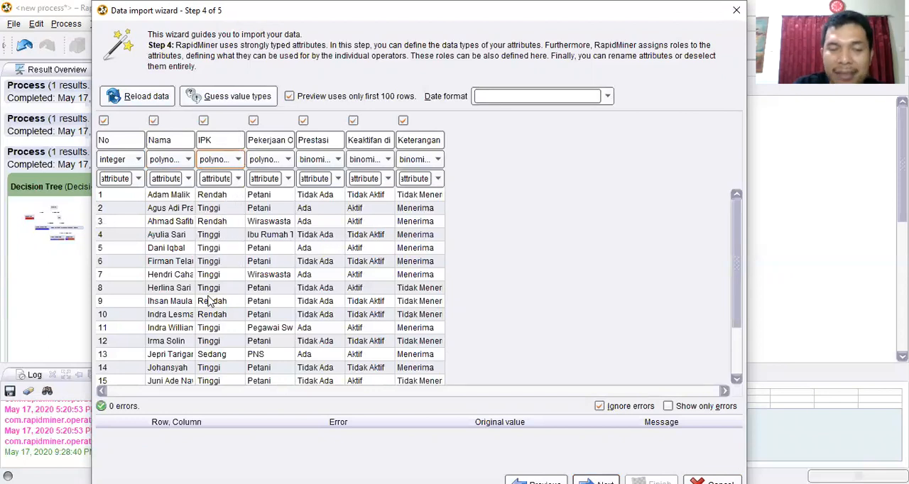
pyautogui.click(229, 160)
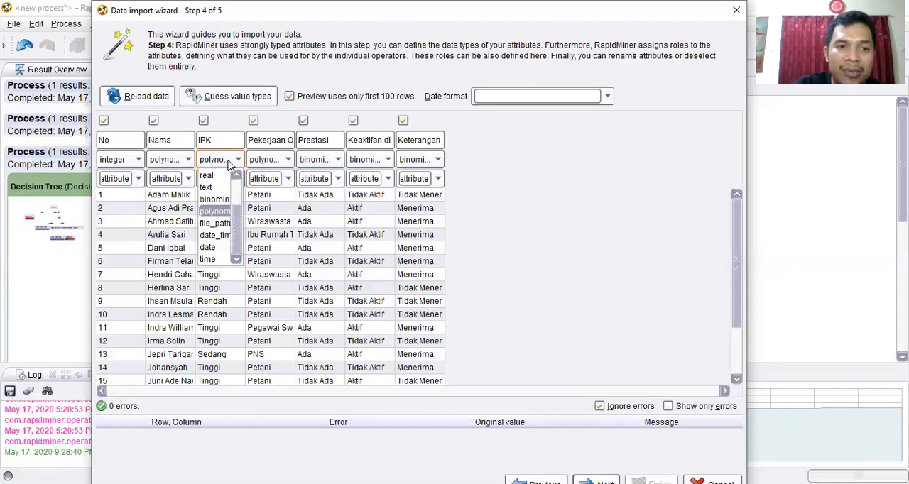
pyautogui.click(228, 163)
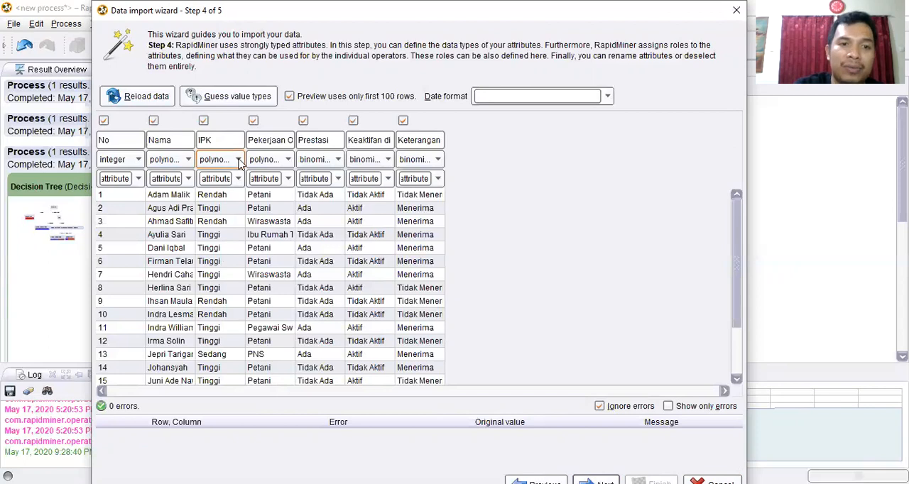
pyautogui.click(278, 163)
pyautogui.click(277, 163)
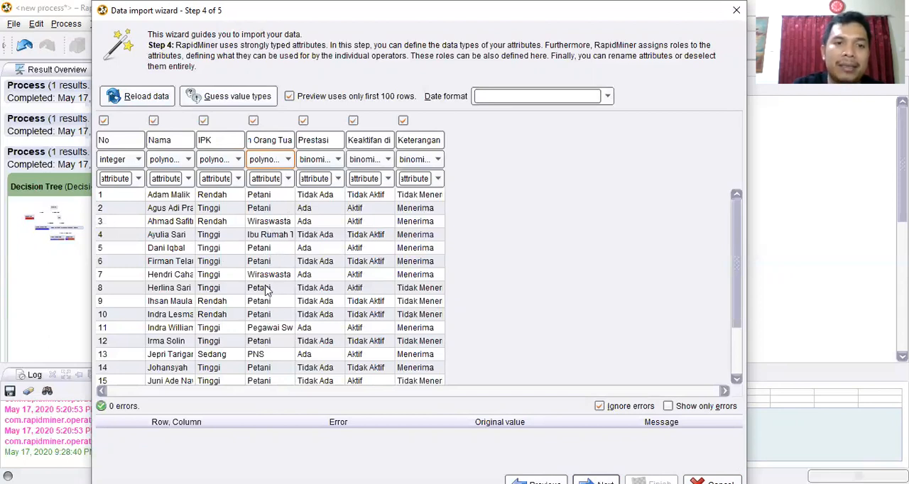
# - Inspect the value types for Prestasi against its Ada and Tidak Ada entries, and choose binominal
pyautogui.click(327, 163)
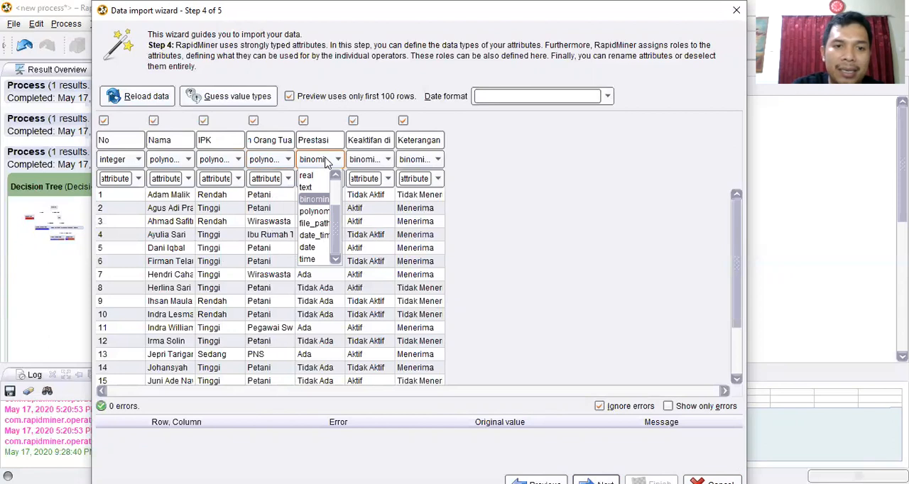
pyautogui.click(321, 202)
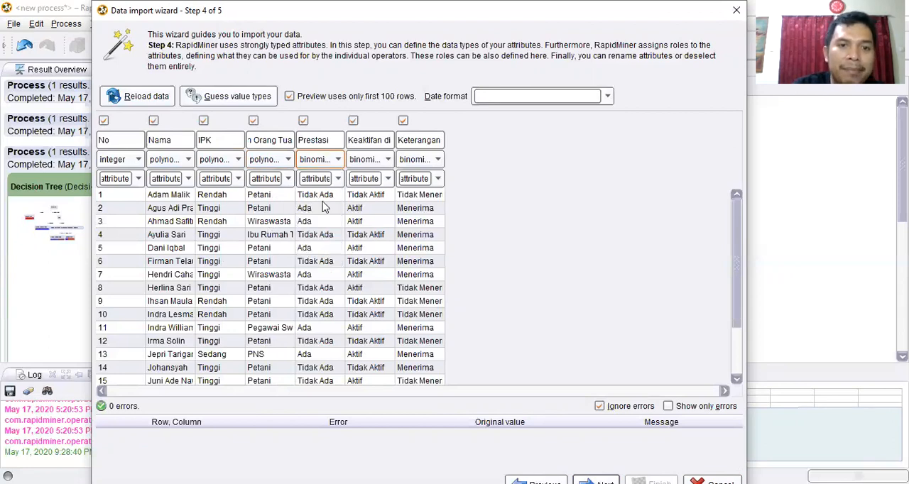
pyautogui.click(328, 162)
pyautogui.click(328, 162)
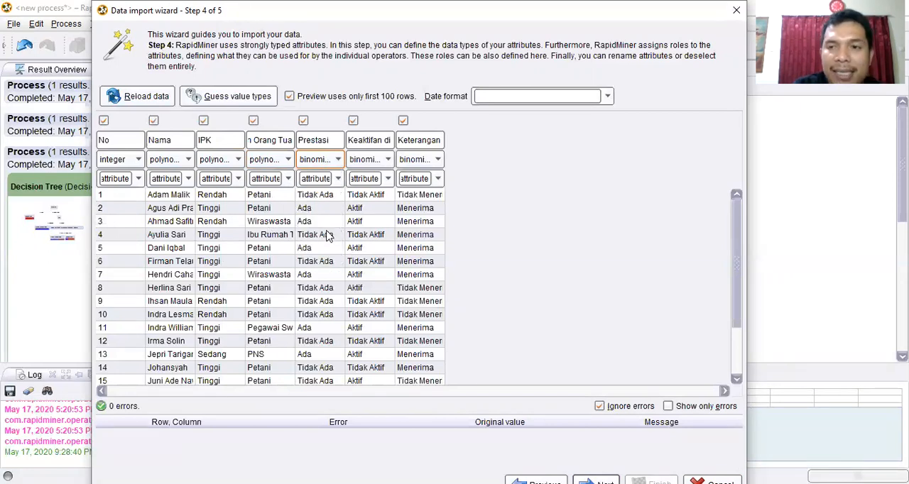
pyautogui.click(322, 200)
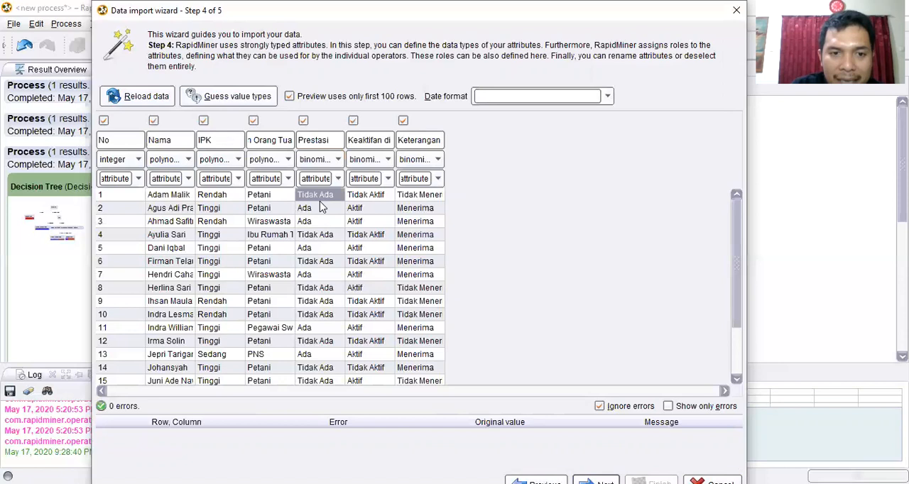
pyautogui.click(320, 211)
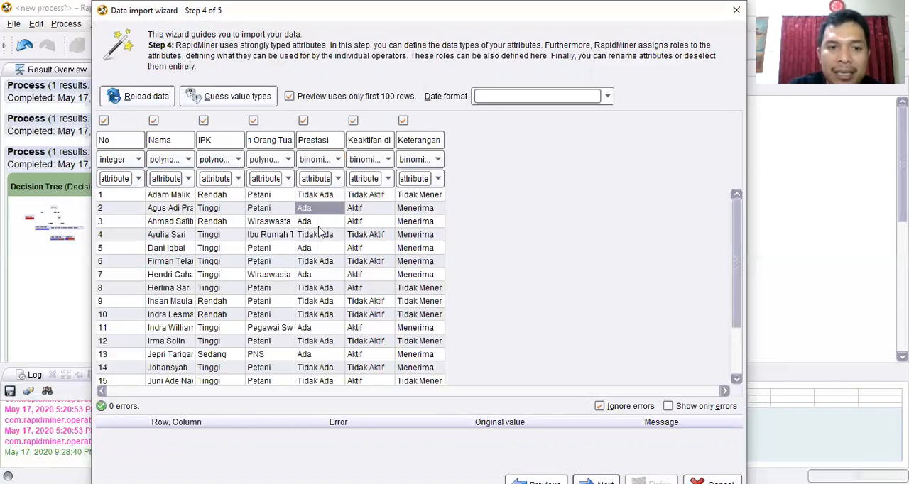
pyautogui.click(318, 161)
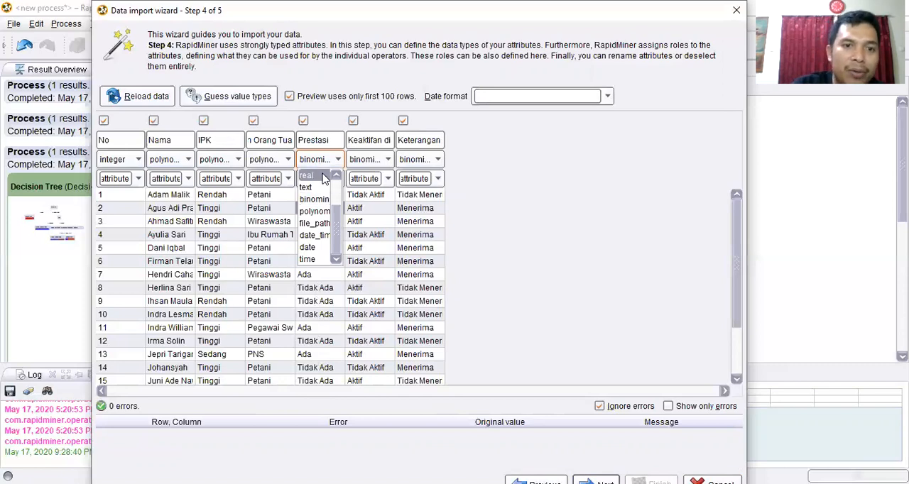
pyautogui.click(315, 199)
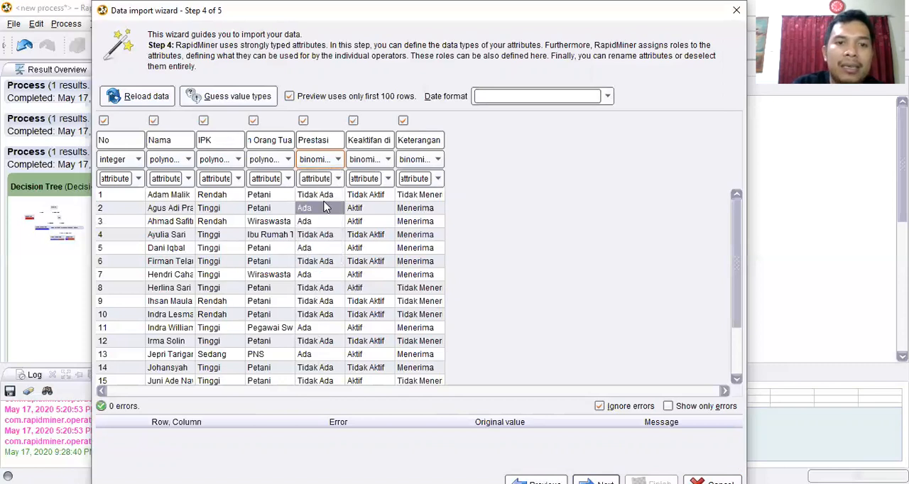
# - Check the value type of Keaktifan di Kampus against its entries, and choose binominal for Keterangan
pyautogui.click(375, 160)
pyautogui.click(375, 162)
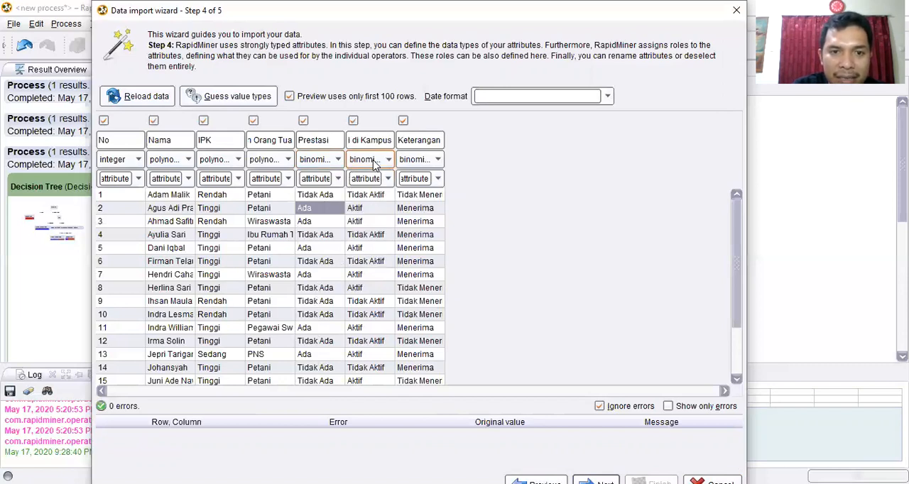
pyautogui.click(375, 162)
pyautogui.click(376, 164)
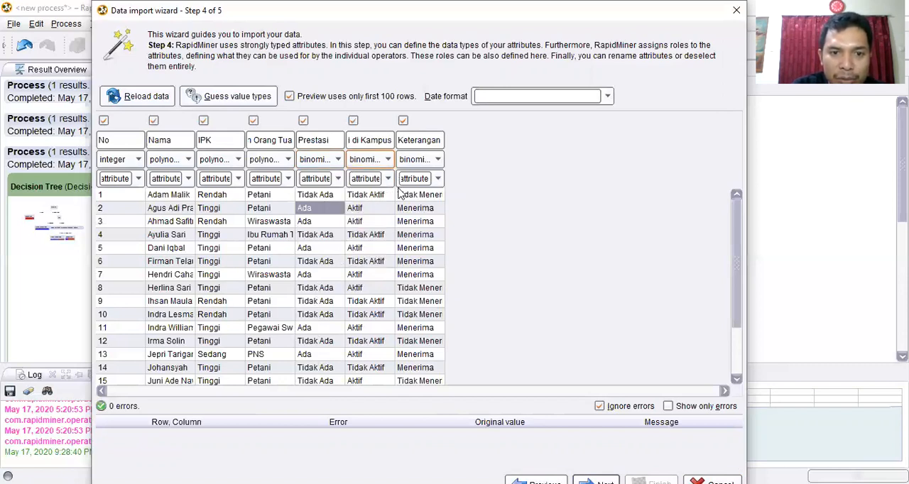
pyautogui.click(383, 198)
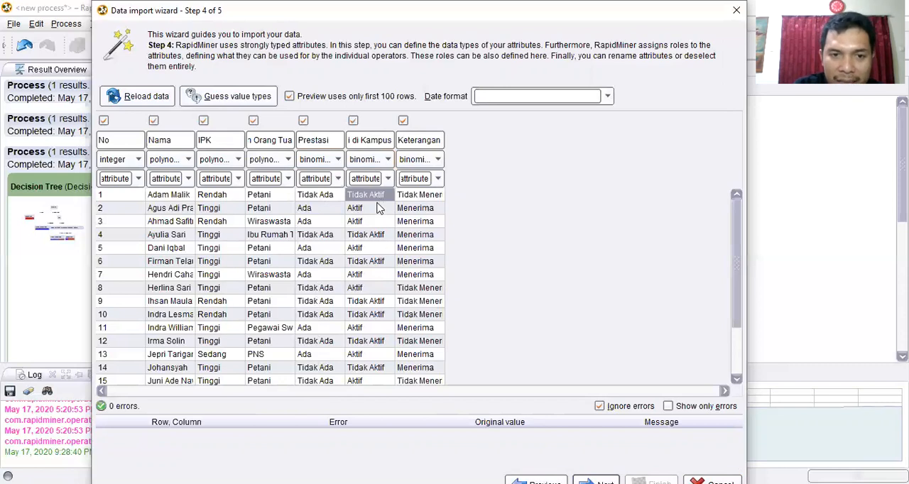
pyautogui.click(381, 250)
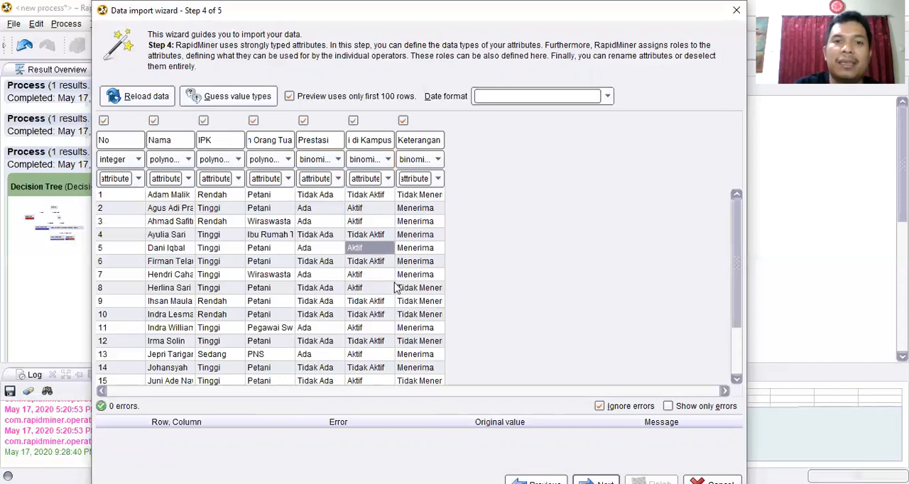
pyautogui.click(425, 161)
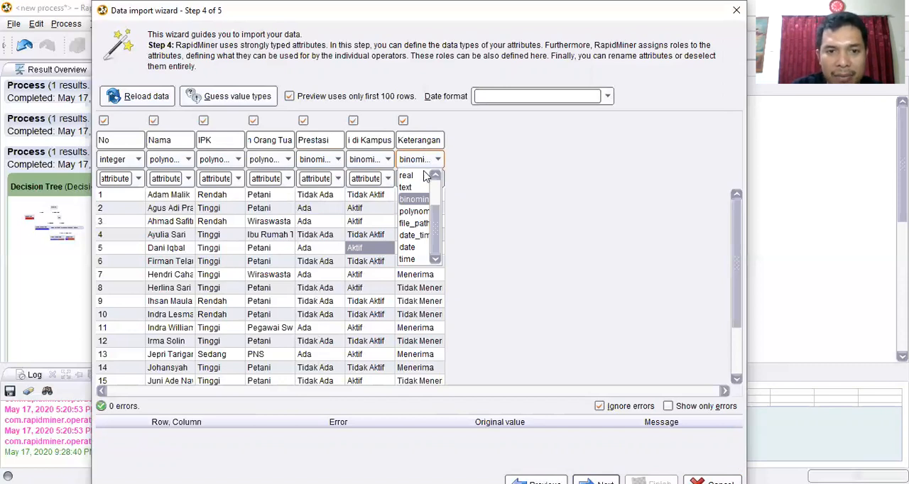
pyautogui.click(425, 204)
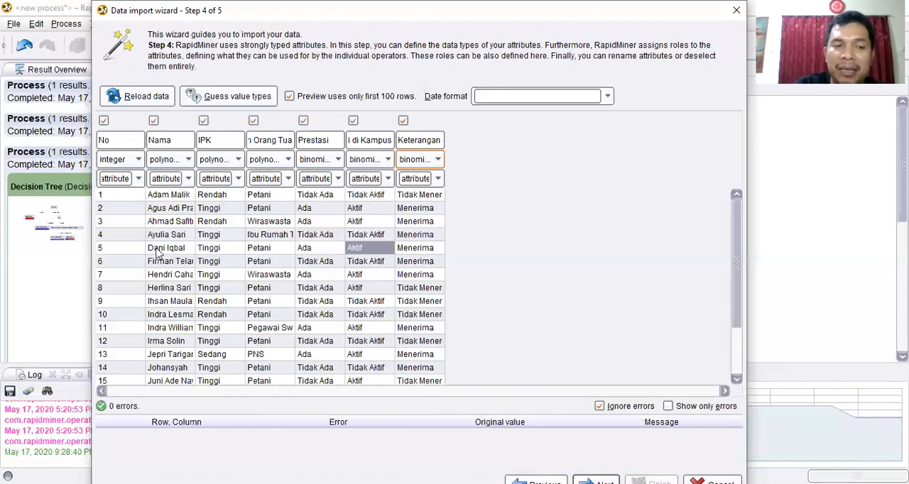
# - Assign the id role to the No attribute and the label role to Keterangan
pyautogui.click(139, 179)
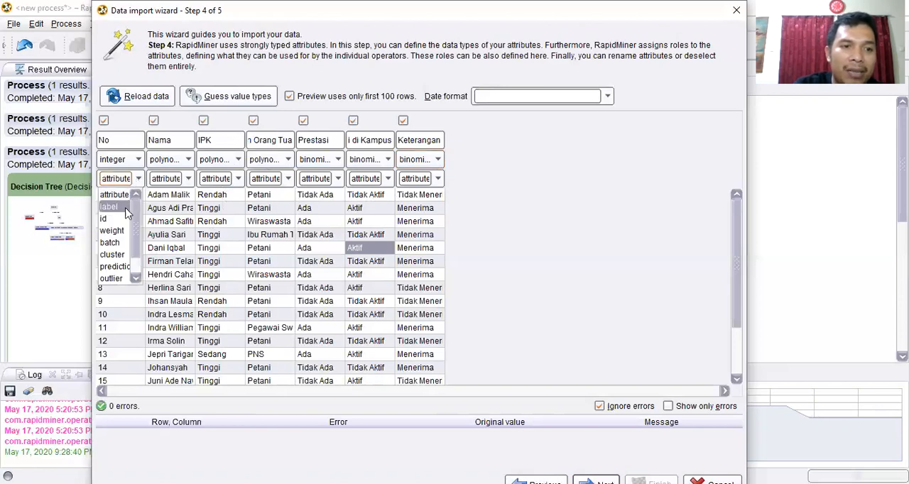
pyautogui.click(122, 222)
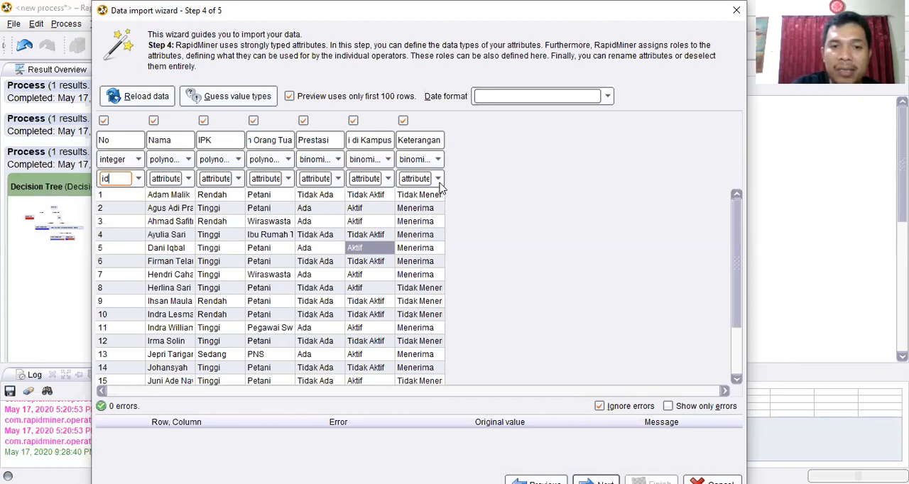
pyautogui.click(436, 181)
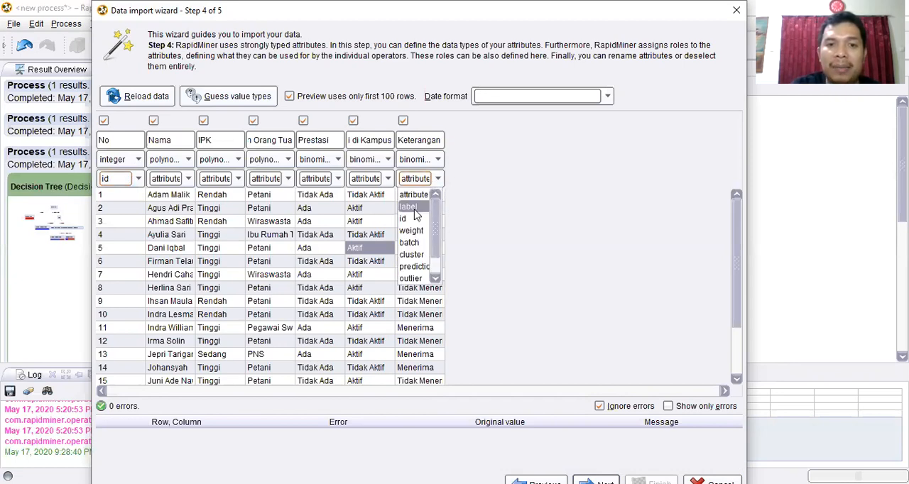
pyautogui.click(409, 207)
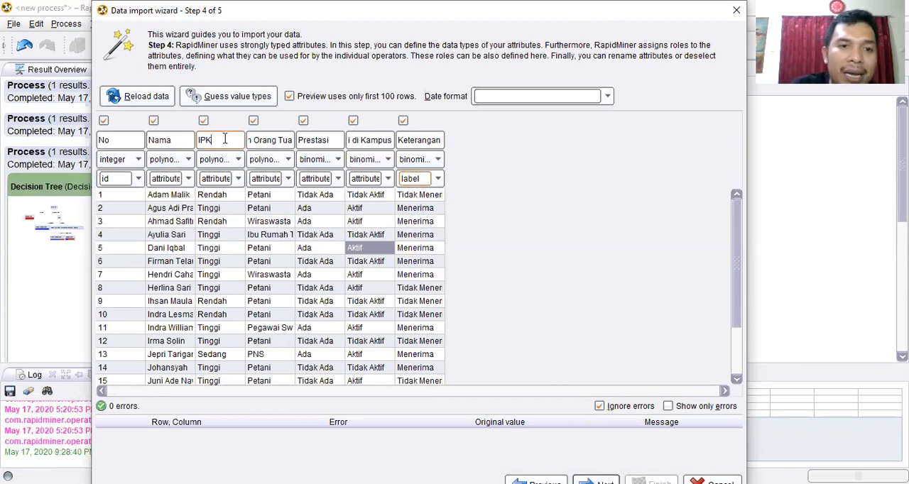
# - Review the attribute columns and the role options of Keaktifan di Kampus and Keterangan
pyautogui.click(315, 138)
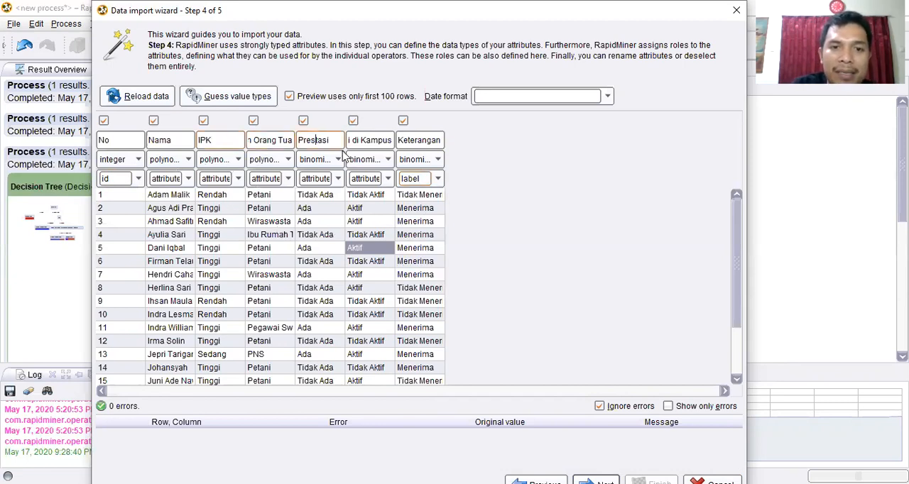
pyautogui.click(384, 178)
pyautogui.click(385, 181)
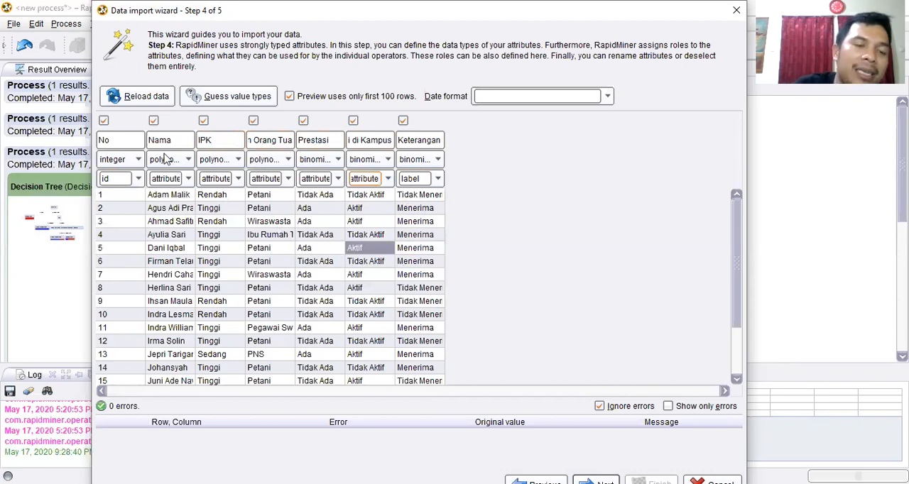
pyautogui.click(153, 122)
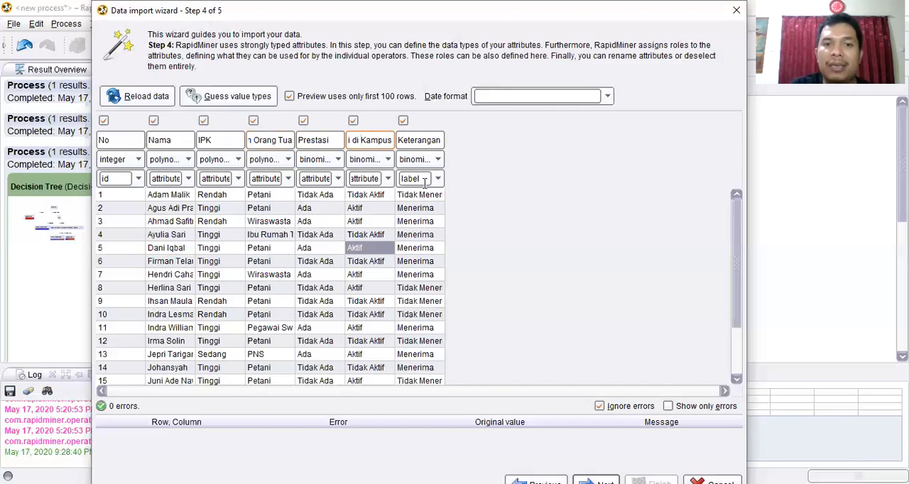
pyautogui.click(437, 179)
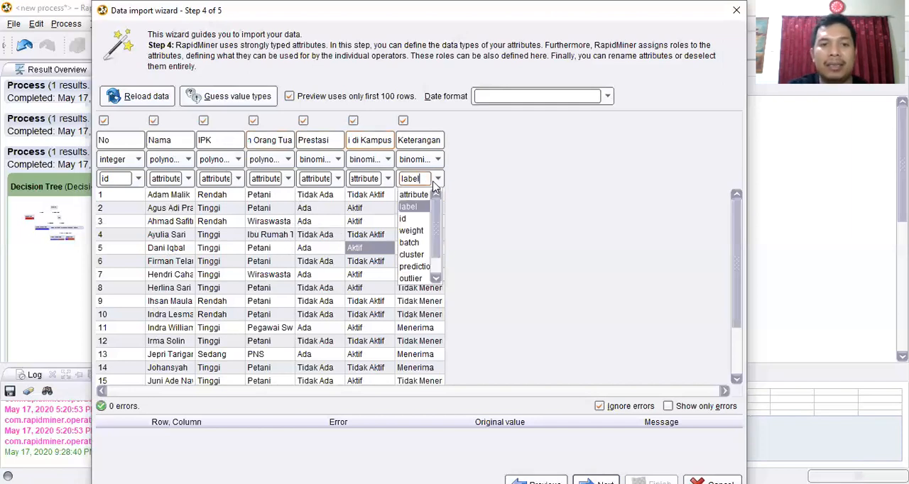
pyautogui.click(435, 182)
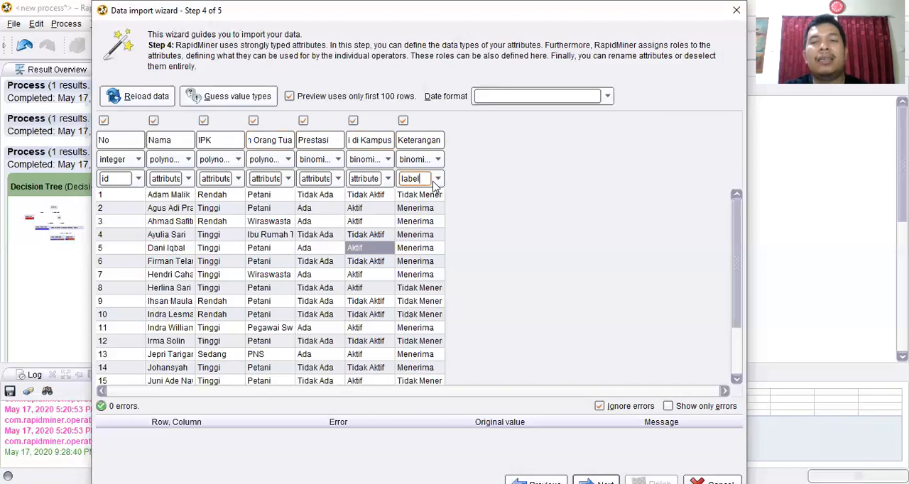
pyautogui.click(435, 182)
pyautogui.click(435, 181)
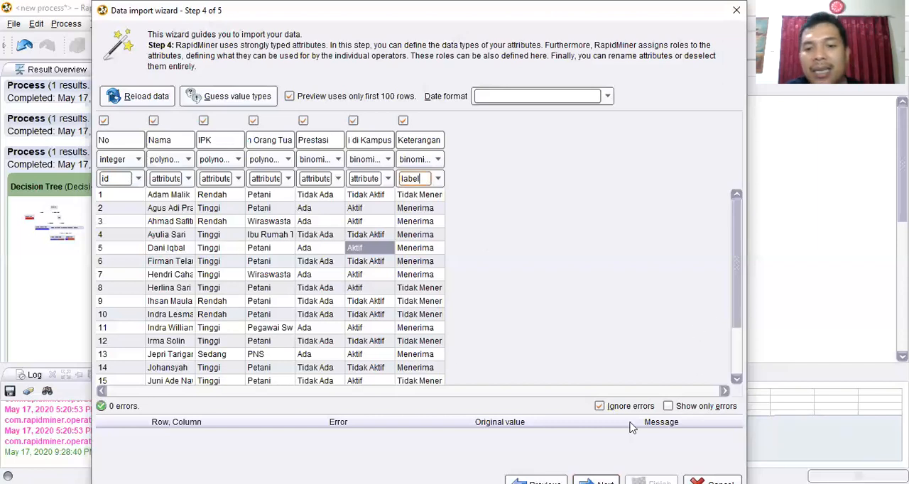
# - Continue to the repository location and finish the import as Data_Import in the data folder of Local Repository
pyautogui.click(604, 479)
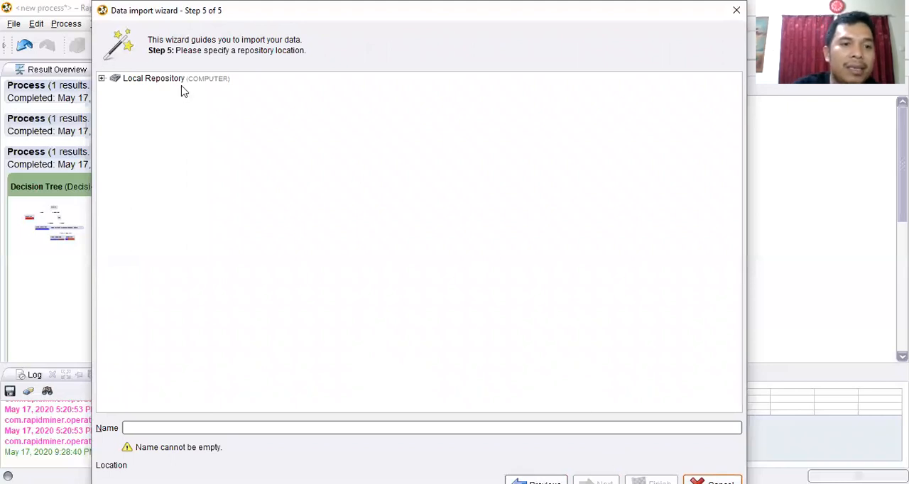
pyautogui.click(103, 80)
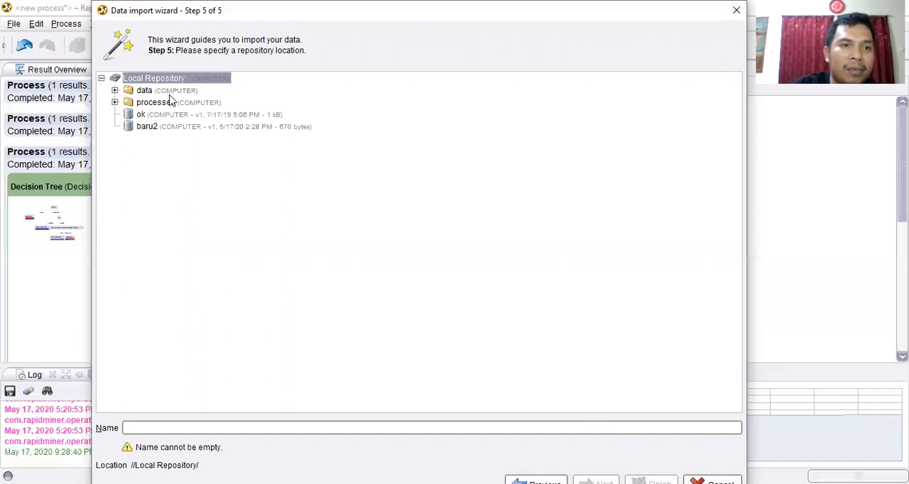
pyautogui.click(114, 90)
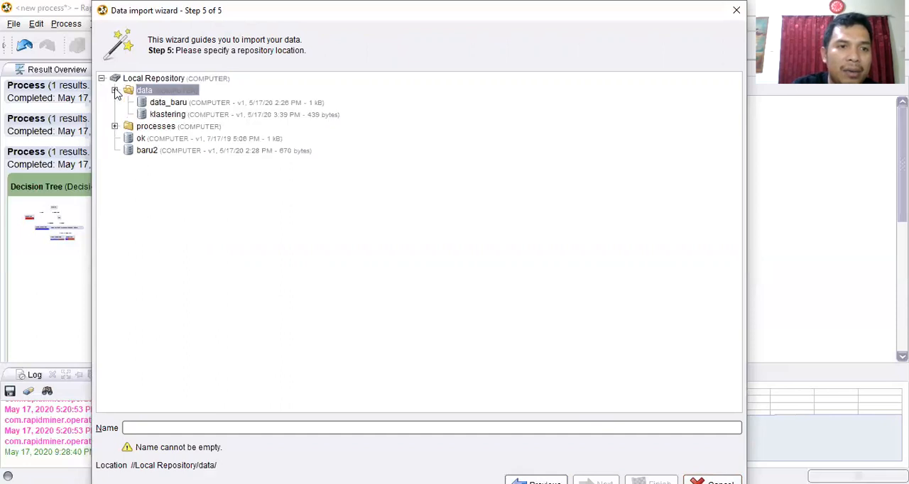
pyautogui.click(167, 427)
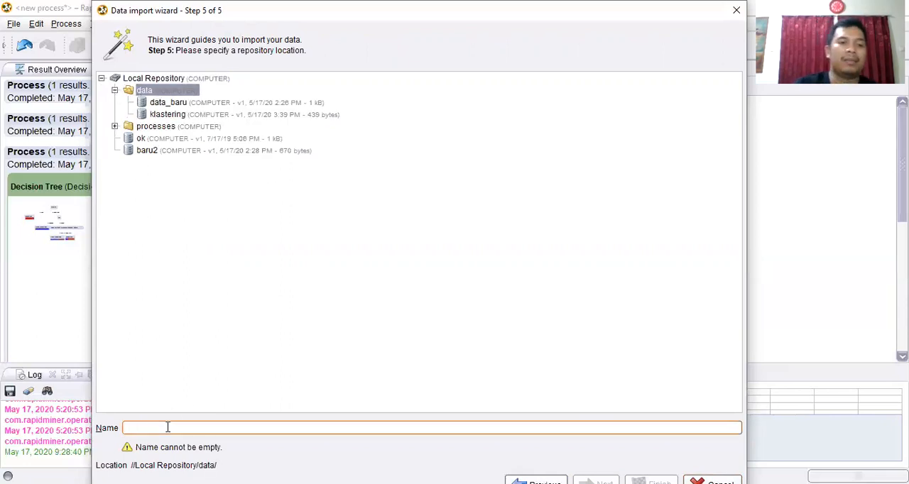
pyautogui.write('Data_')
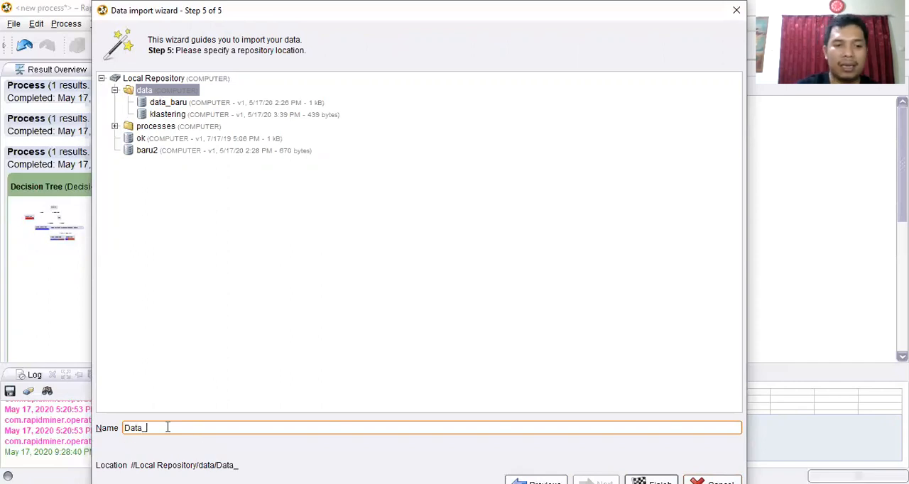
pyautogui.write('Import')
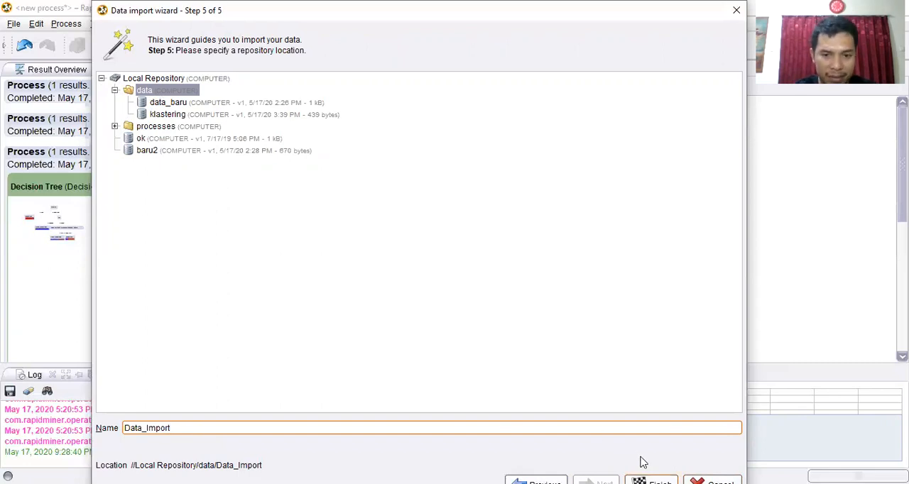
pyautogui.press('Return')
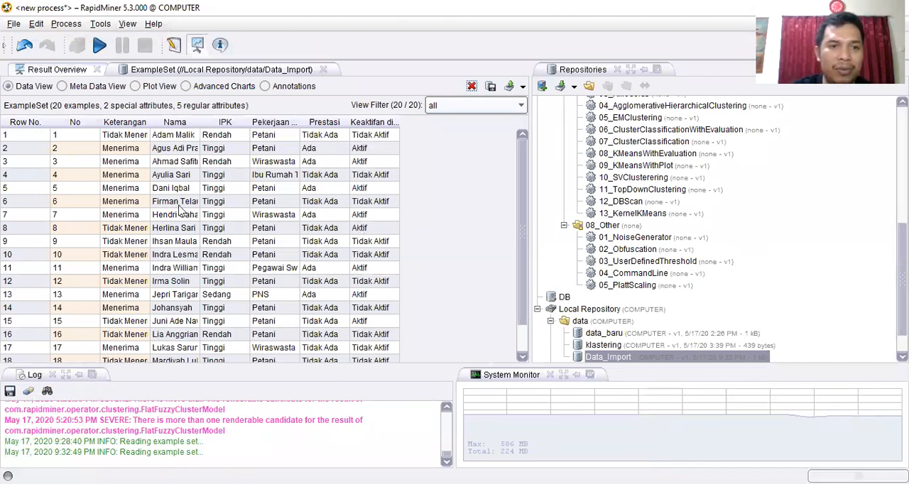
# - Open Data_Import from the repository and look through the rows of its example set
pyautogui.doubleClick(613, 360)
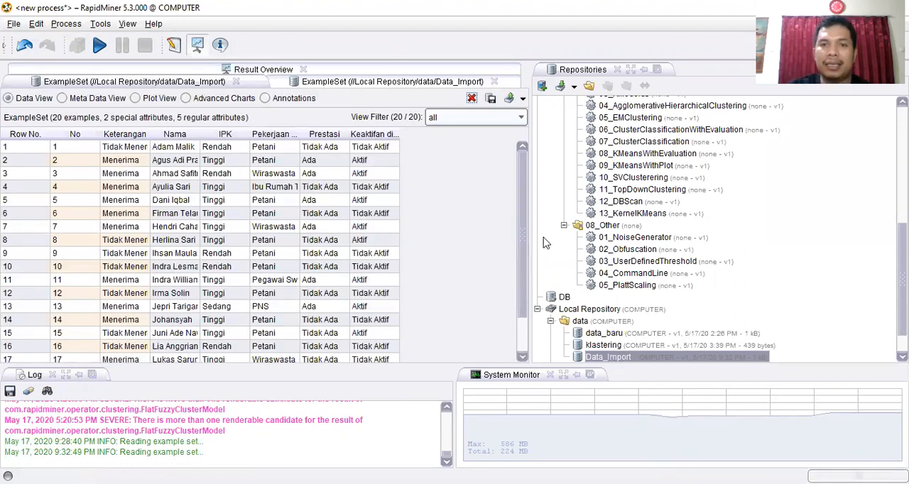
pyautogui.doubleClick(603, 359)
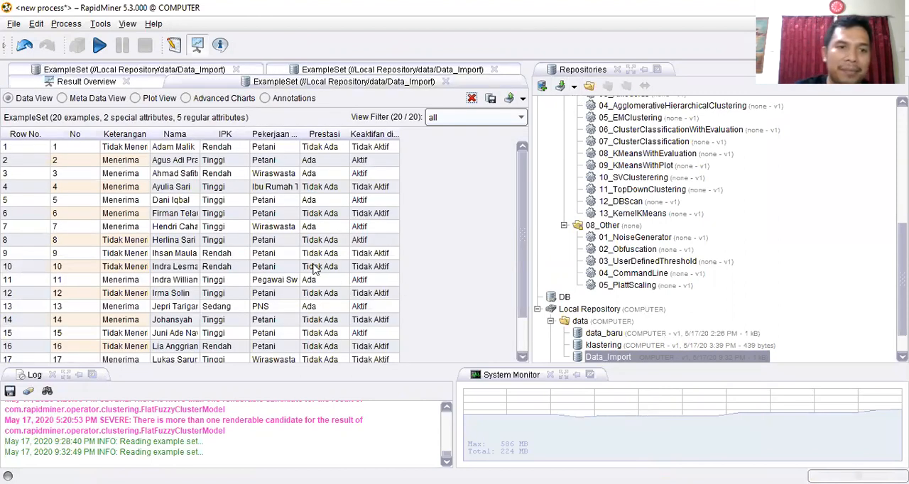
pyautogui.scroll(-2, 331, 243)
pyautogui.scroll(2, 312, 238)
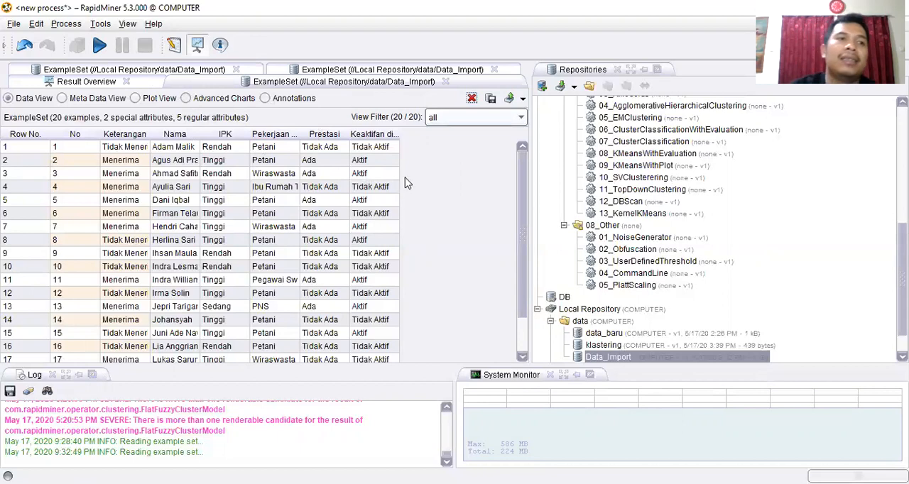
# - Start a new process and discard the changes to the unnamed one
pyautogui.click(13, 24)
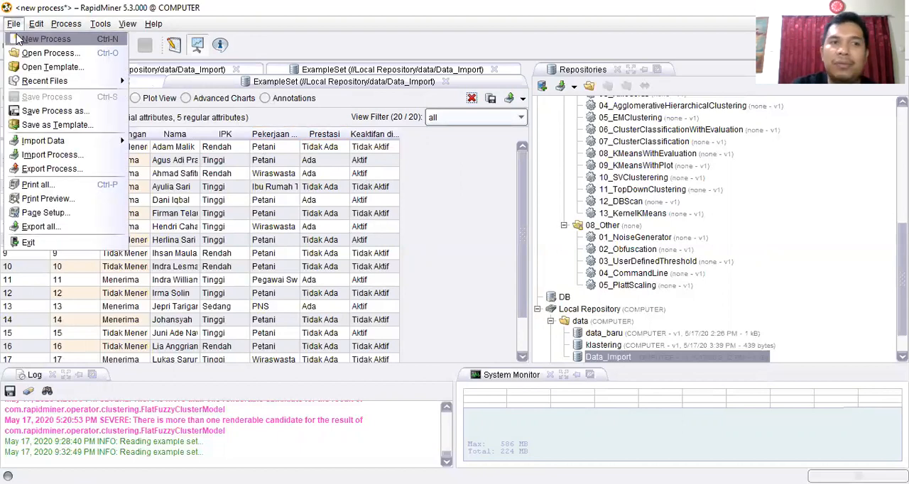
pyautogui.click(17, 40)
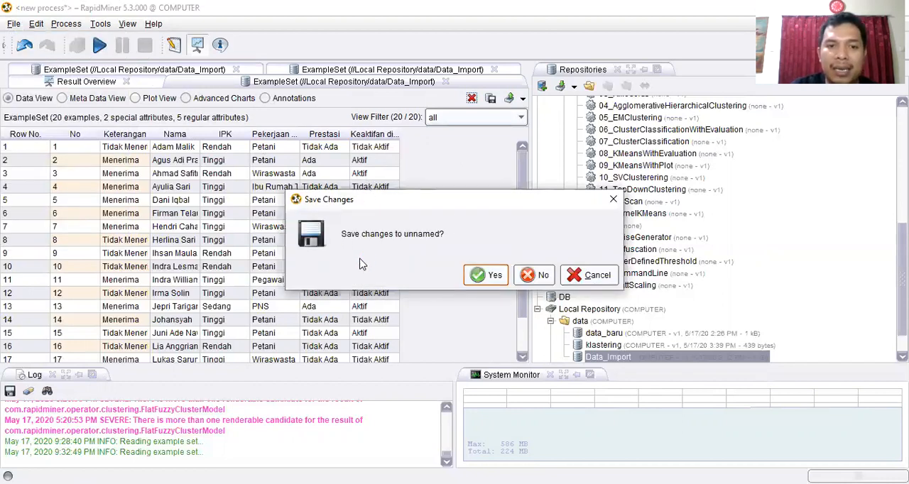
pyautogui.click(533, 276)
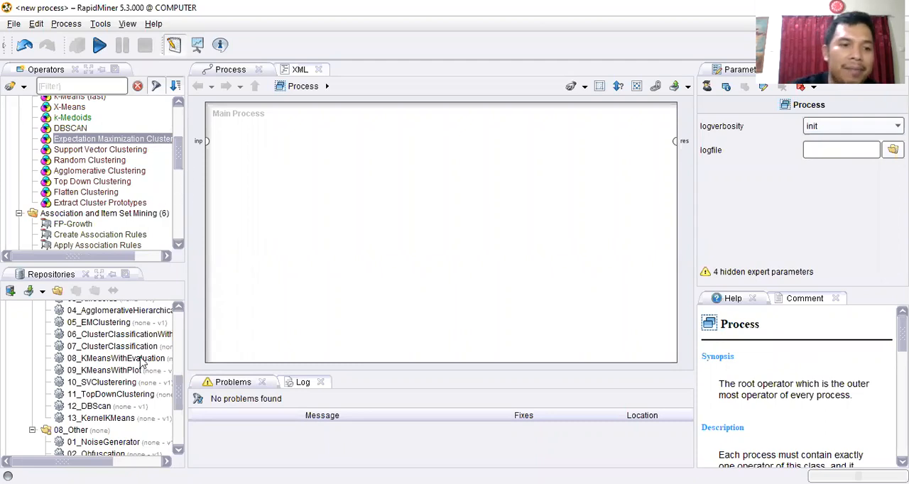
# - Place Data_Import from the Local Repository data folder into the main process as a Retrieve operator near the process input
pyautogui.scroll(7, 142, 371)
pyautogui.scroll(1, 140, 374)
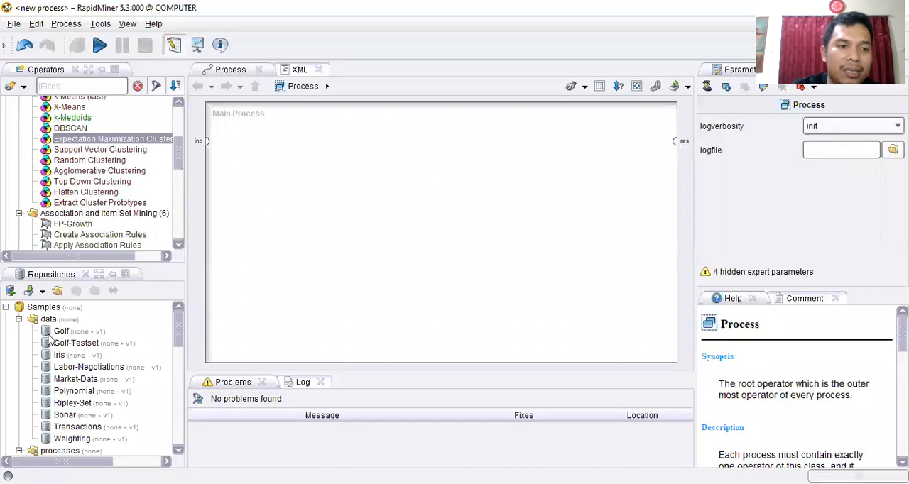
pyautogui.scroll(-8, 68, 345)
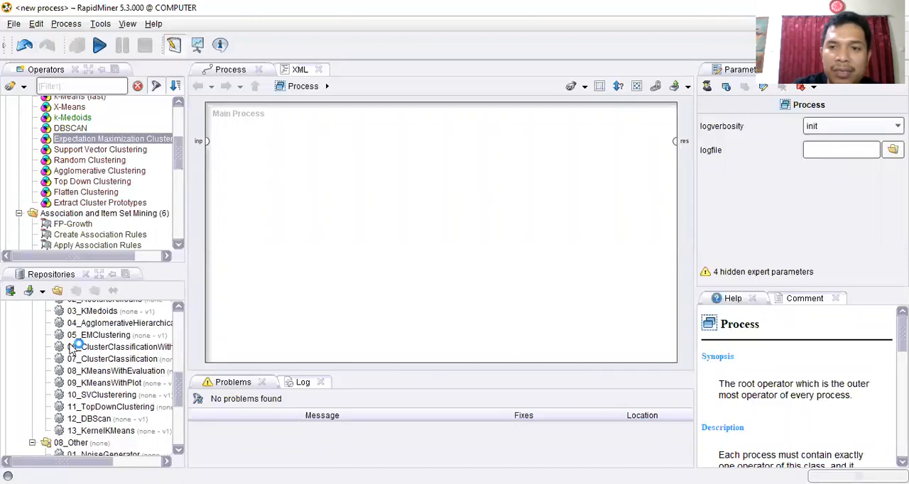
pyautogui.scroll(-5, 78, 356)
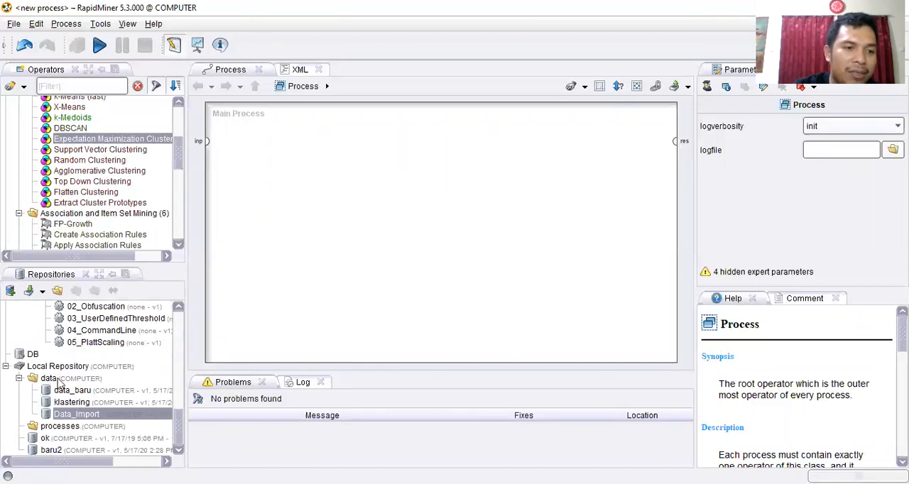
pyautogui.scroll(3, 73, 413)
pyautogui.scroll(10, 73, 413)
pyautogui.scroll(-15, 92, 398)
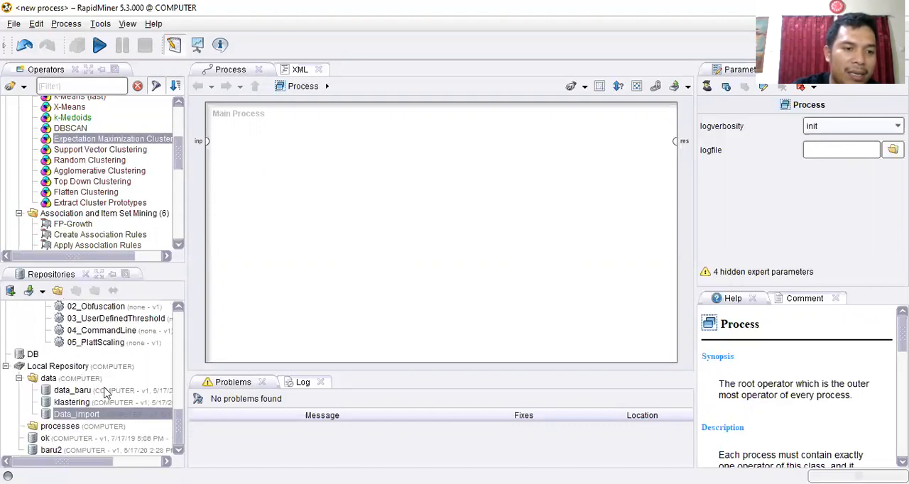
pyautogui.moveTo(57, 418); pyautogui.dragTo(261, 202)
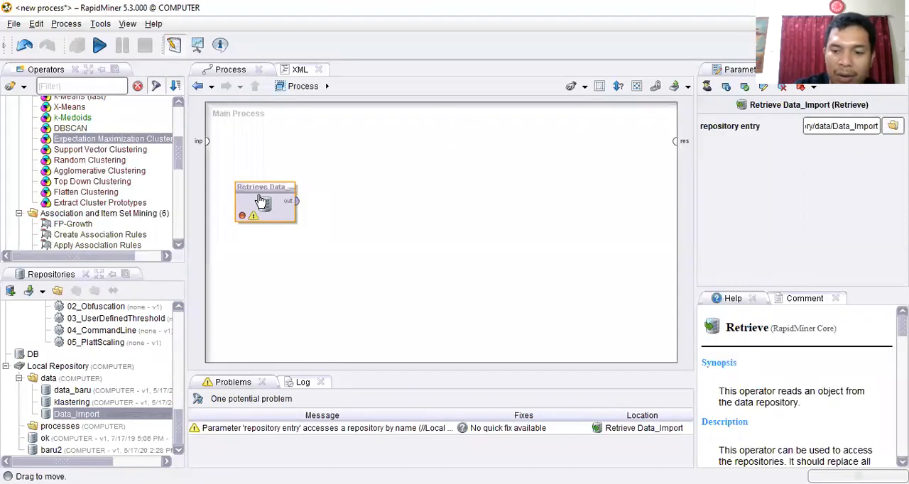
pyautogui.press('Delete')
pyautogui.moveTo(71, 419); pyautogui.dragTo(257, 183)
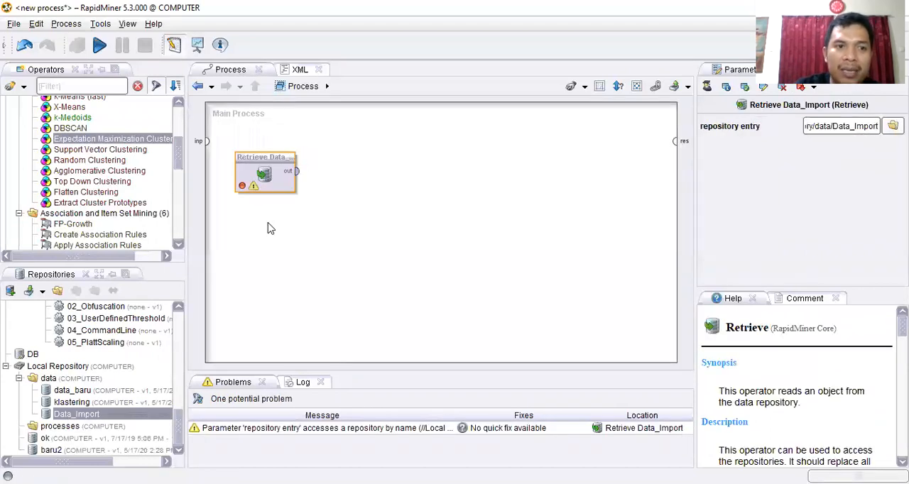
# - Collapse the Modeling group and its expanded subgroups in the operator tree
pyautogui.scroll(3, 120, 176)
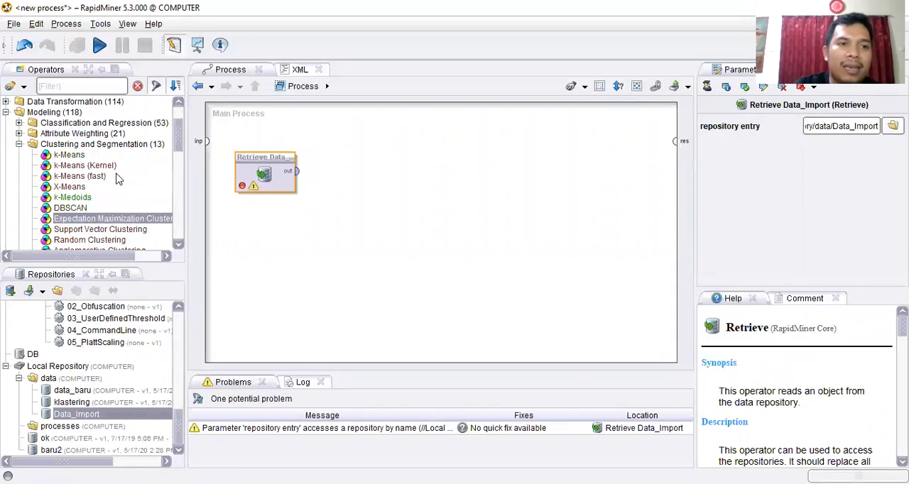
pyautogui.click(19, 144)
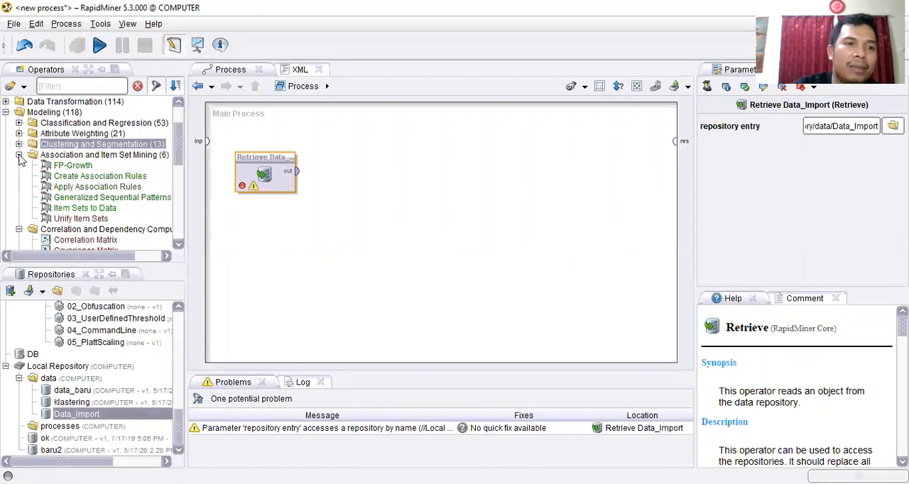
pyautogui.click(19, 154)
pyautogui.click(19, 166)
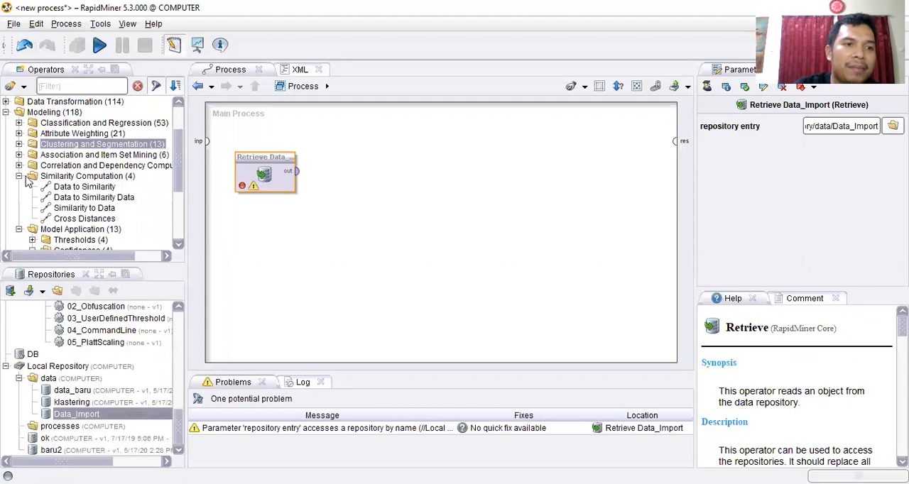
pyautogui.click(19, 176)
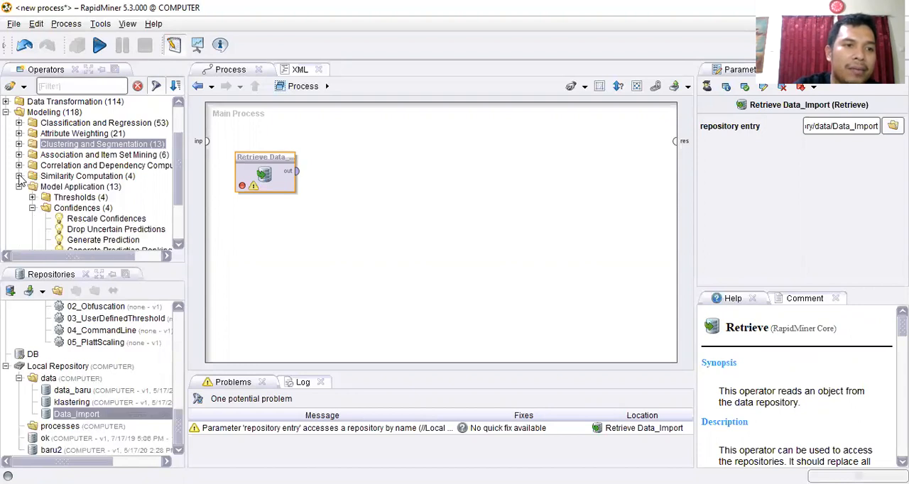
pyautogui.click(20, 187)
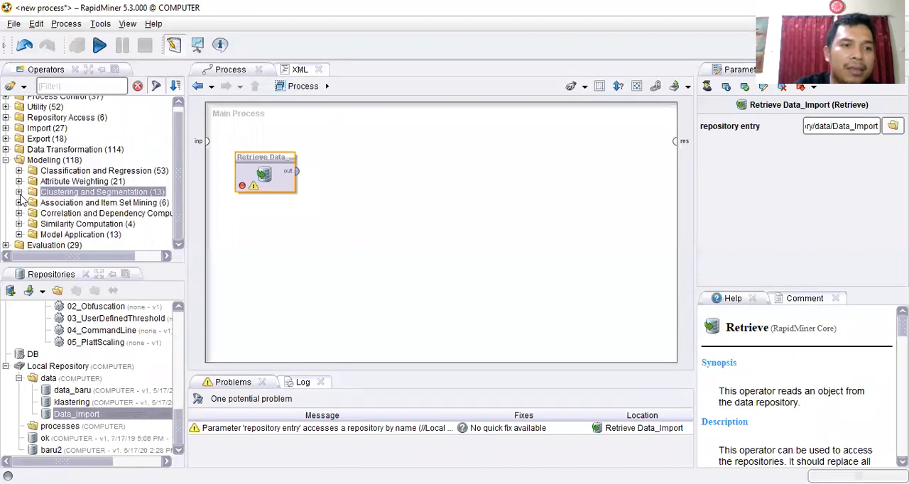
pyautogui.click(6, 161)
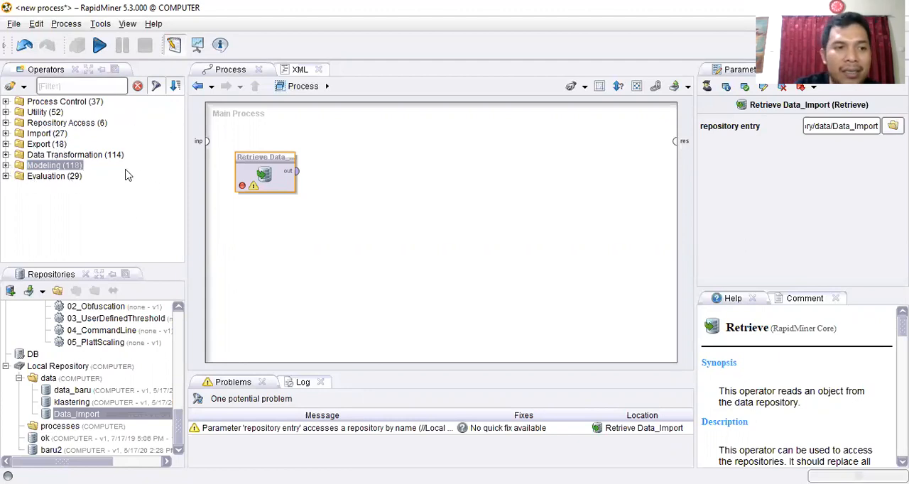
# - Add the Decision Tree operator from Modeling's Tree Induction group to the main process, beside the Retrieve Data_Import operator
pyautogui.click(5, 166)
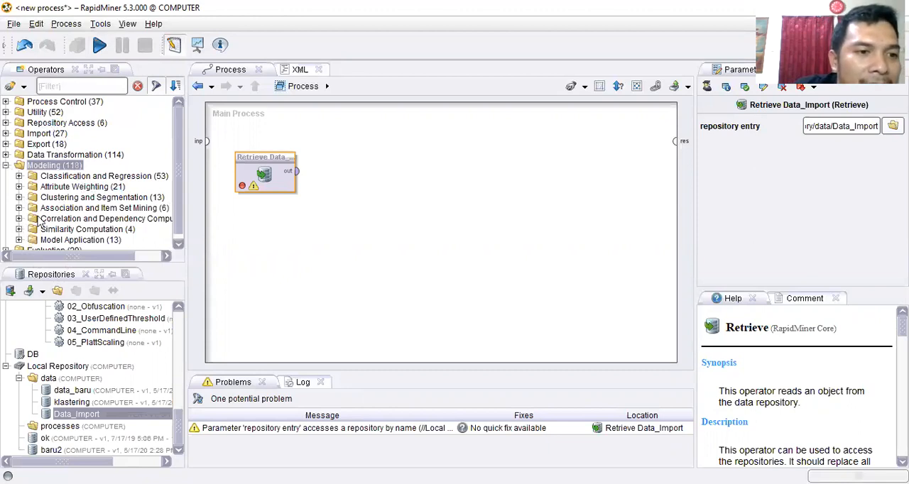
pyautogui.click(19, 177)
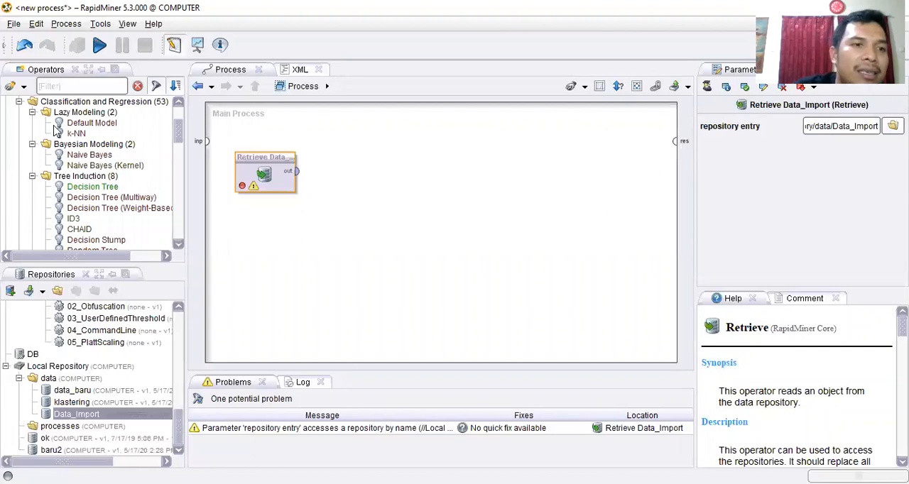
pyautogui.scroll(1, 57, 132)
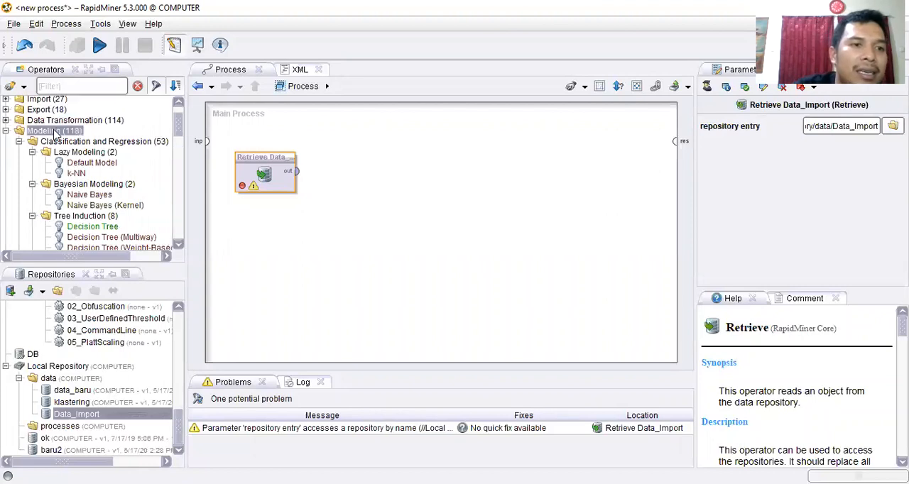
pyautogui.click(19, 143)
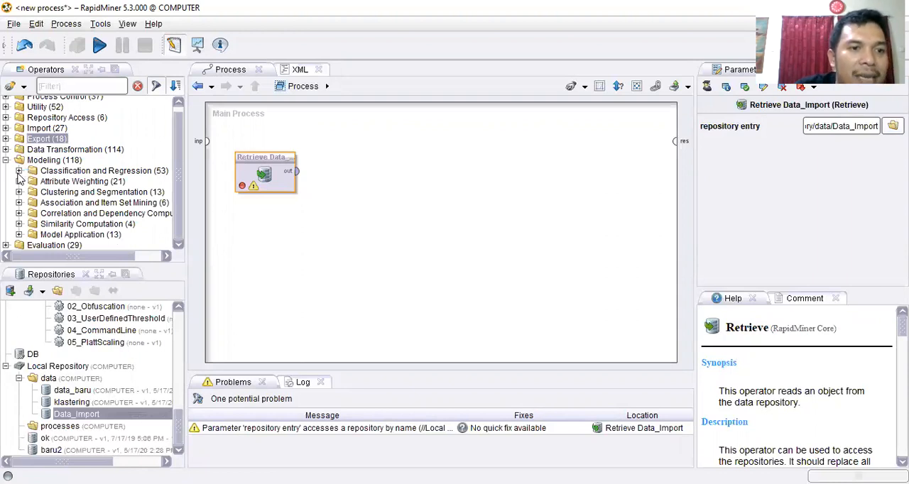
pyautogui.click(20, 172)
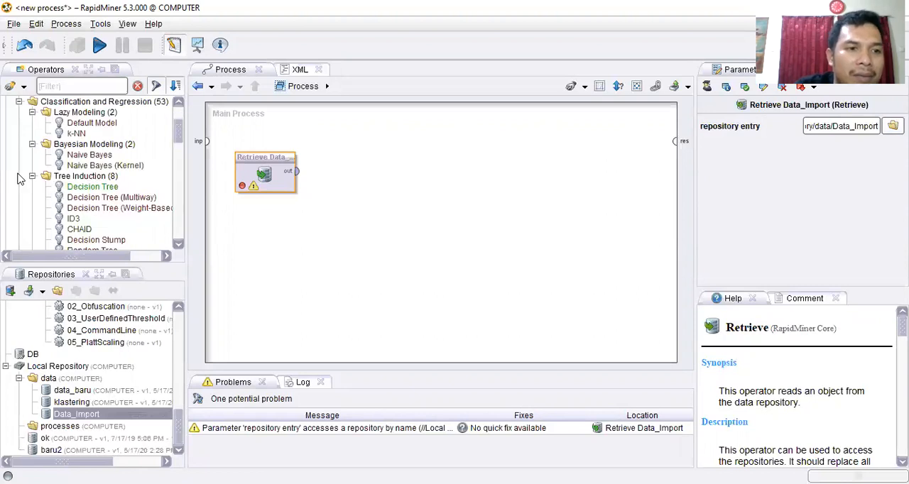
pyautogui.scroll(1, 75, 206)
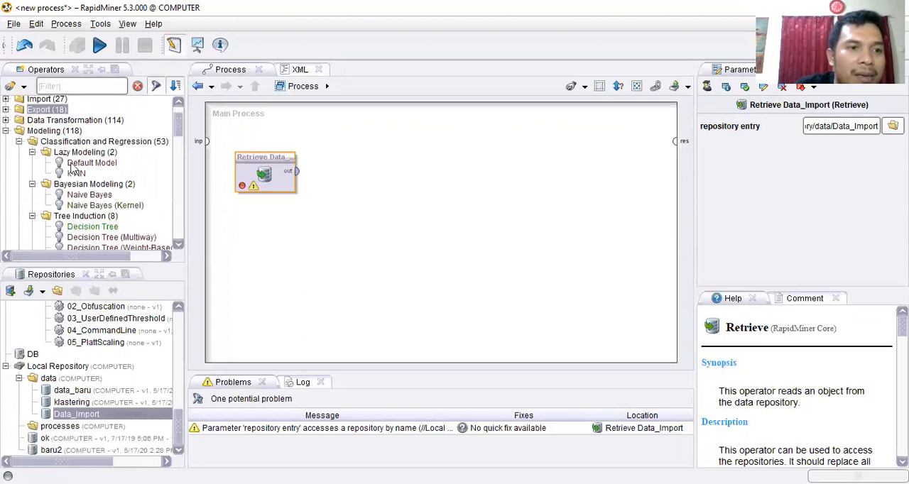
pyautogui.scroll(-1, 91, 200)
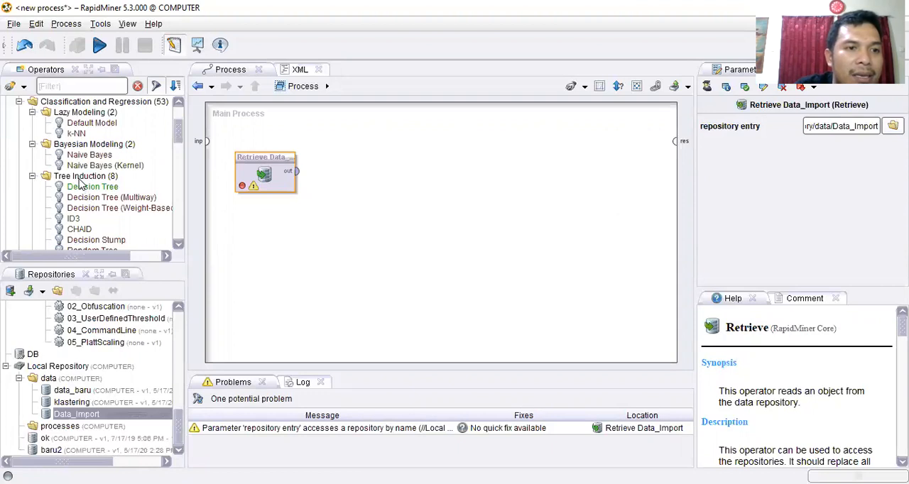
pyautogui.click(80, 177)
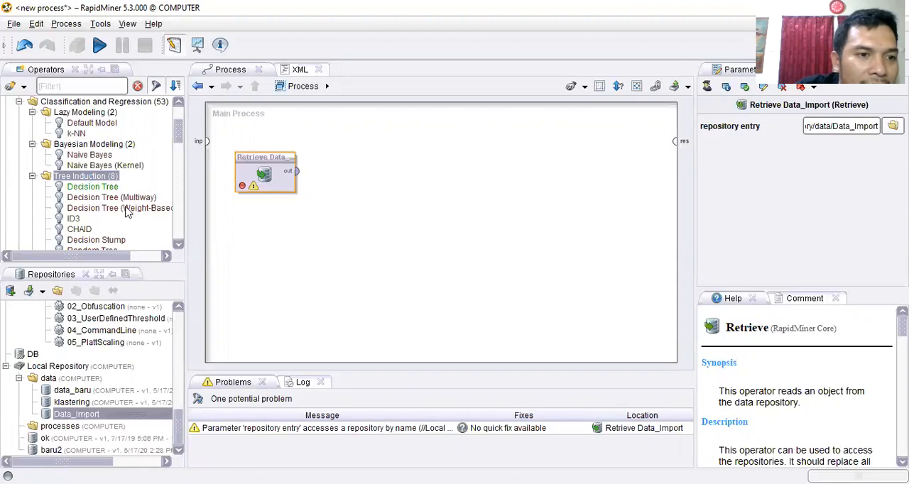
pyautogui.click(110, 188)
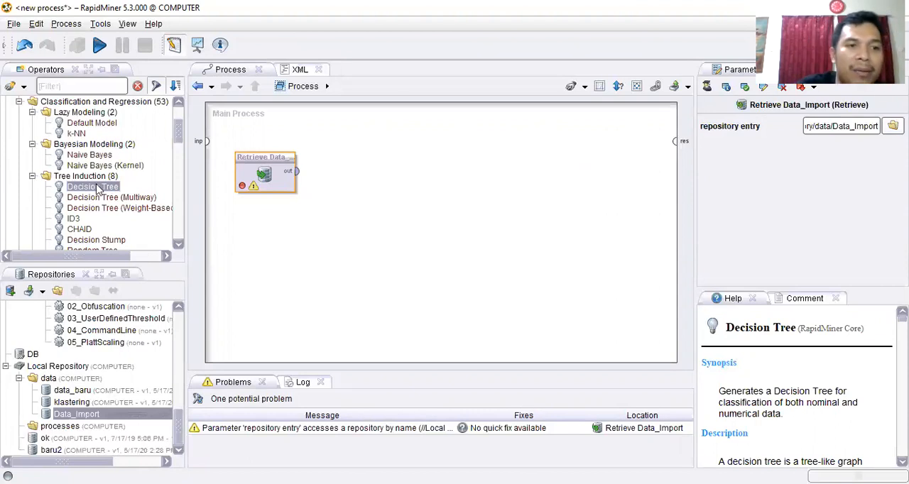
pyautogui.moveTo(98, 192); pyautogui.dragTo(422, 156)
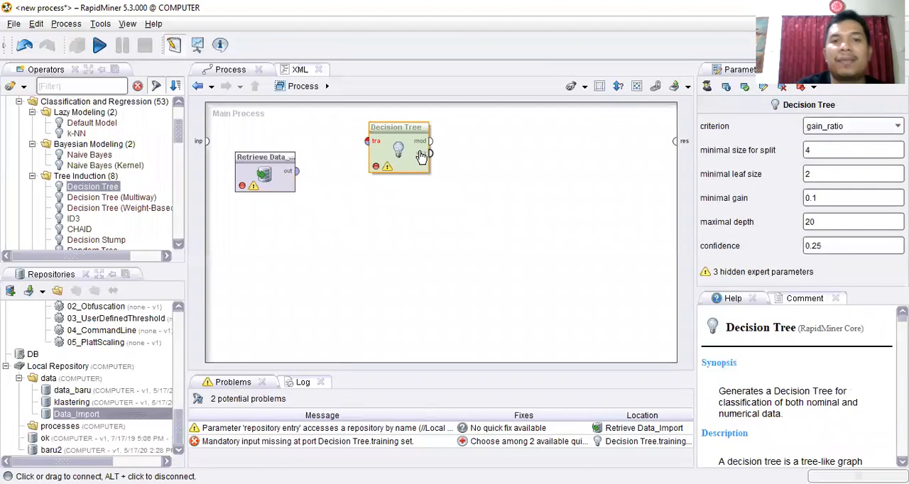
pyautogui.click(376, 292)
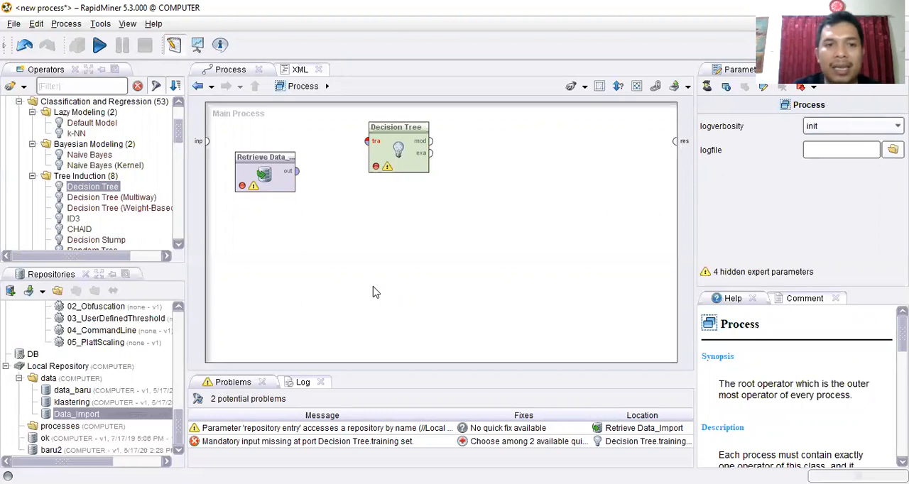
# - Connect the output of Retrieve Data_Import to the training set input of the Decision Tree operator
pyautogui.click(279, 178)
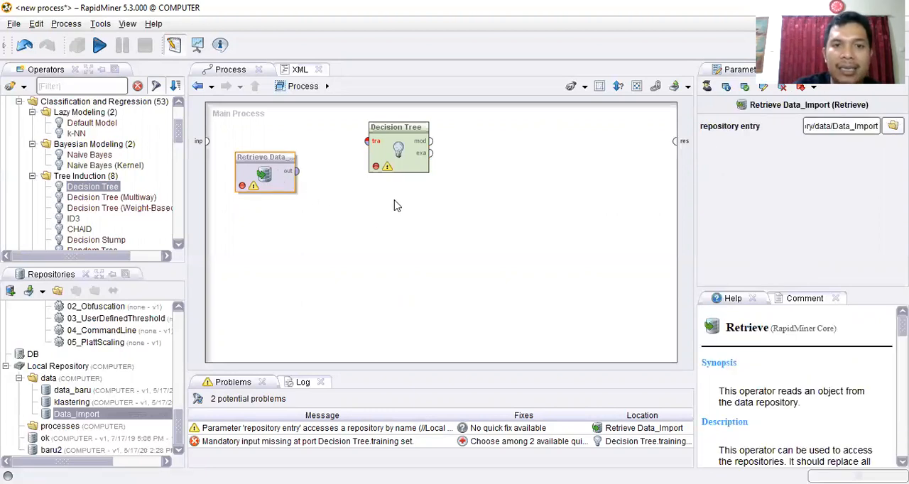
pyautogui.click(401, 156)
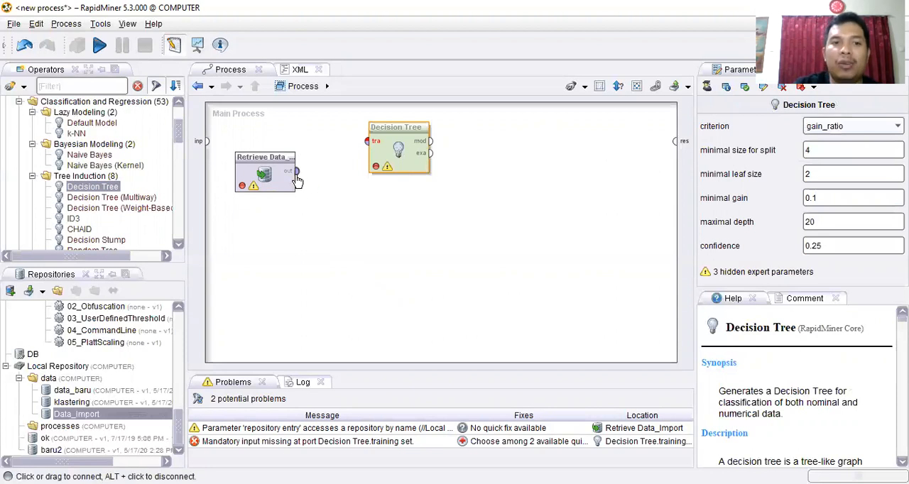
pyautogui.moveTo(298, 176)
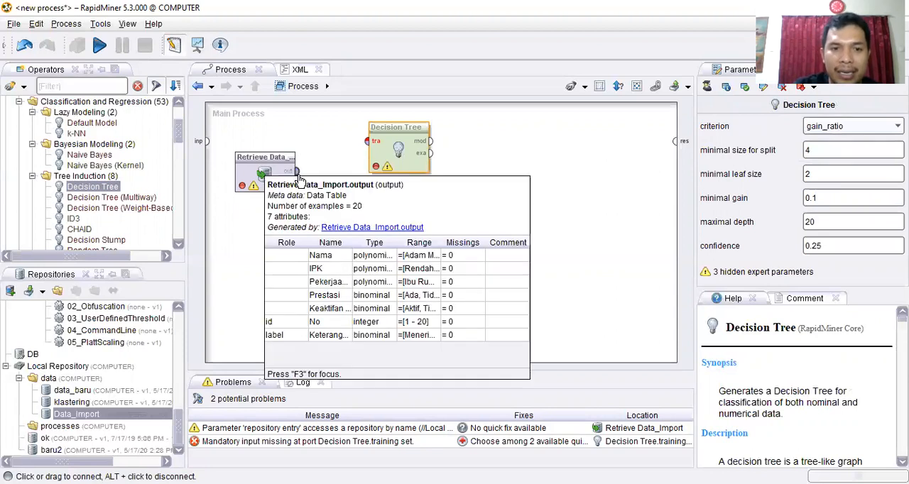
pyautogui.moveTo(298, 177); pyautogui.dragTo(366, 141)
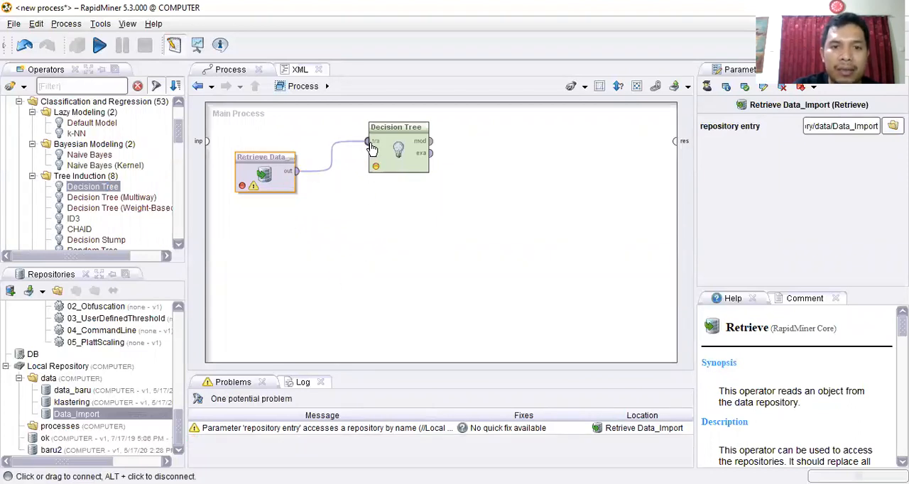
# - Connect the Decision Tree's model output to the first result port of the main process
pyautogui.moveTo(376, 145)
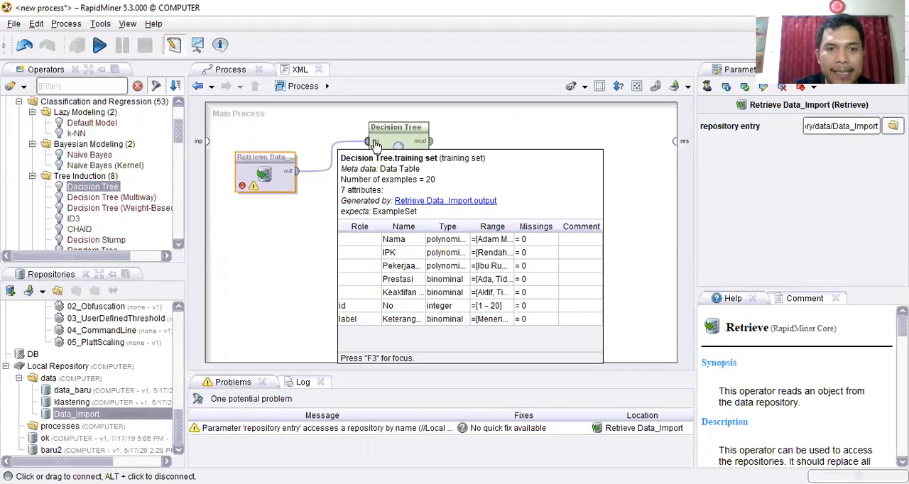
pyautogui.click(431, 142)
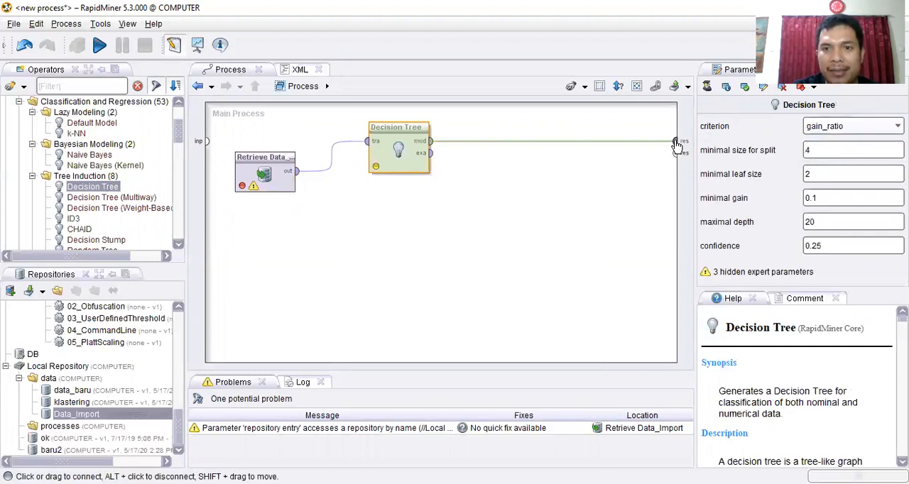
pyautogui.click(675, 141)
pyautogui.click(609, 229)
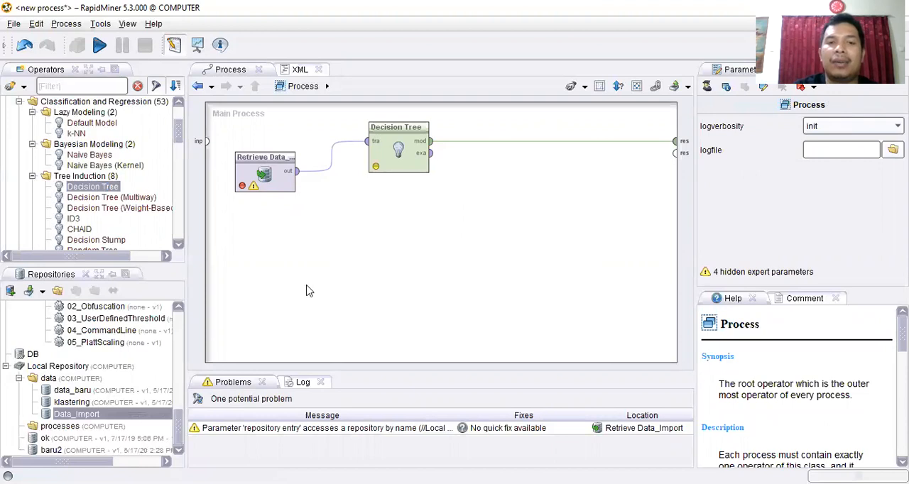
# - Review the Decision Tree operator's split size, leaf size, gain, depth and confidence parameters, and run the process
pyautogui.click(410, 145)
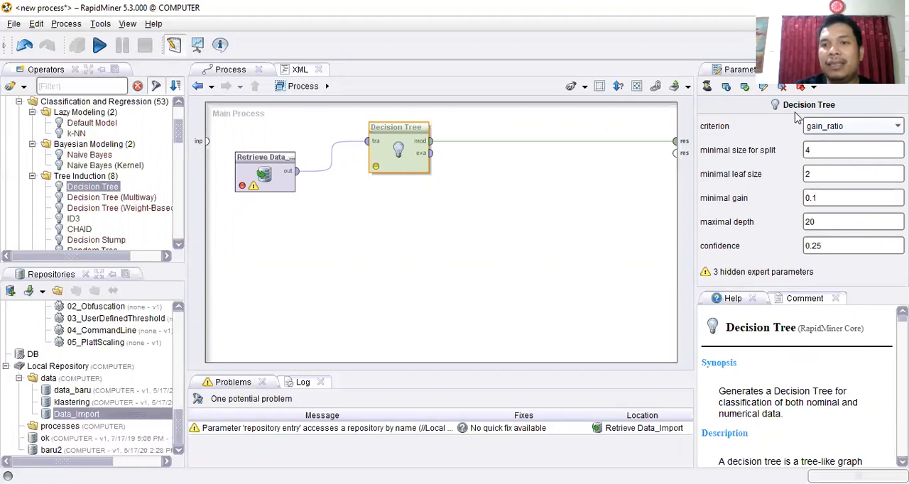
pyautogui.click(827, 149)
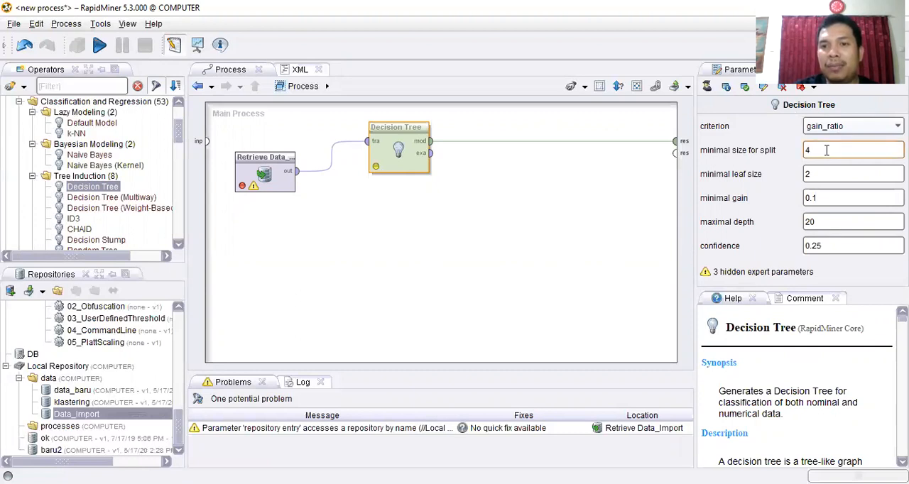
pyautogui.click(822, 174)
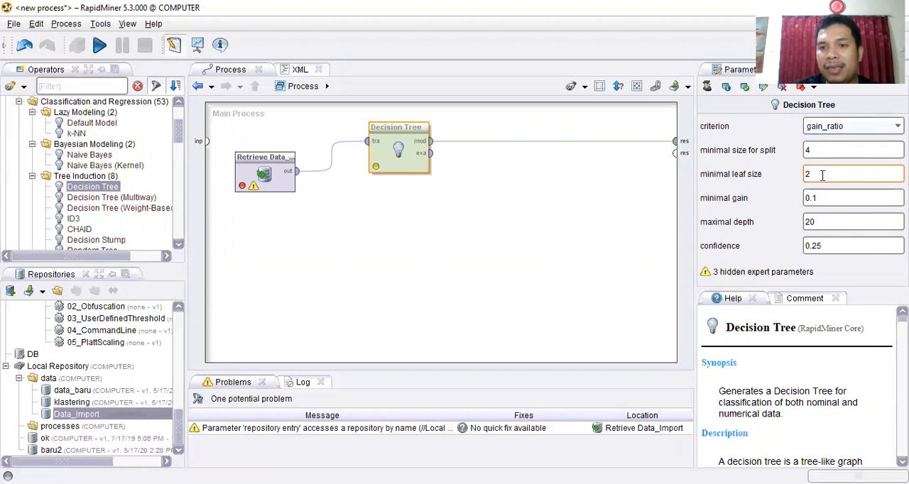
pyautogui.click(823, 199)
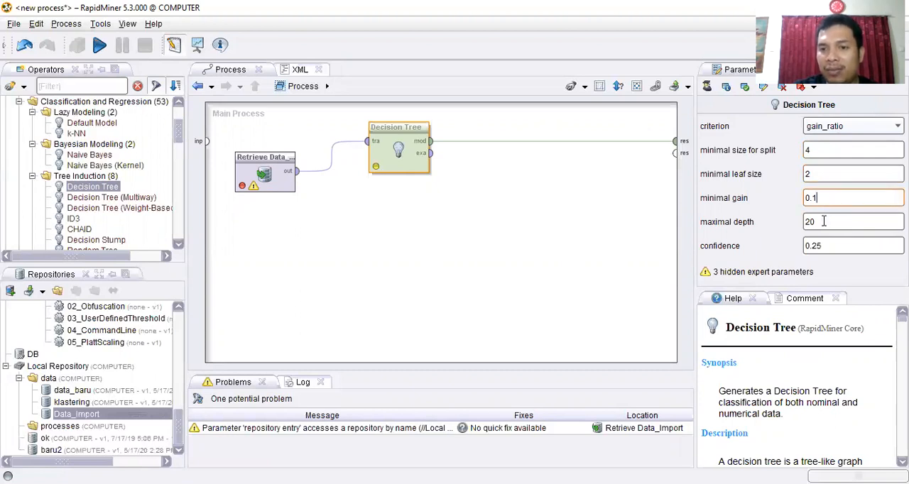
pyautogui.click(826, 222)
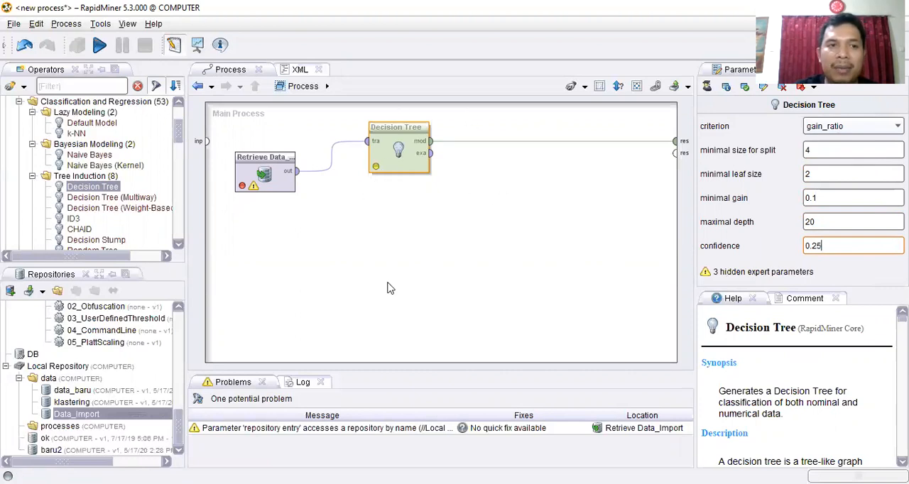
pyautogui.click(100, 45)
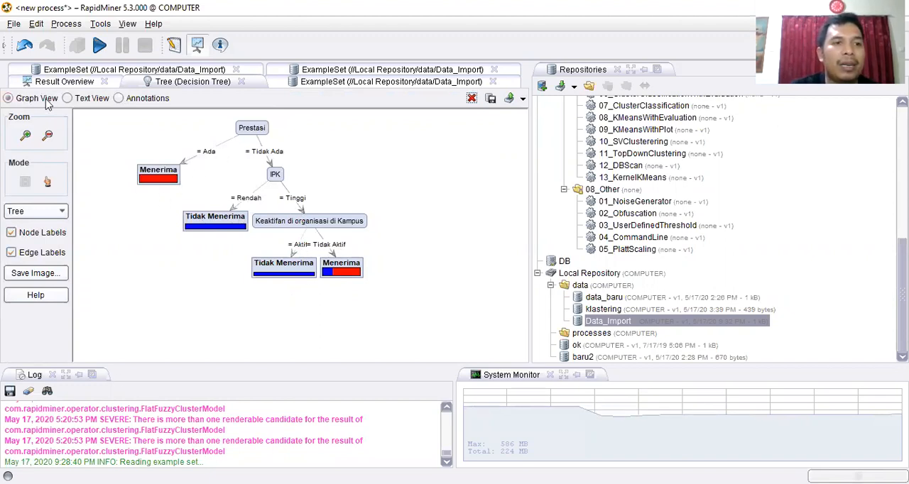
# - Look through the resulting tree's text description and annotations, and widen the results area around its graph
pyautogui.click(68, 99)
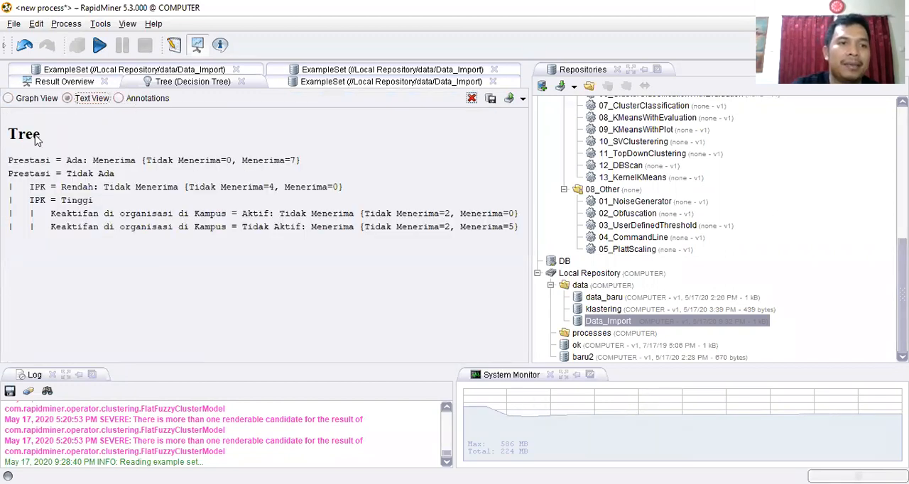
pyautogui.click(130, 103)
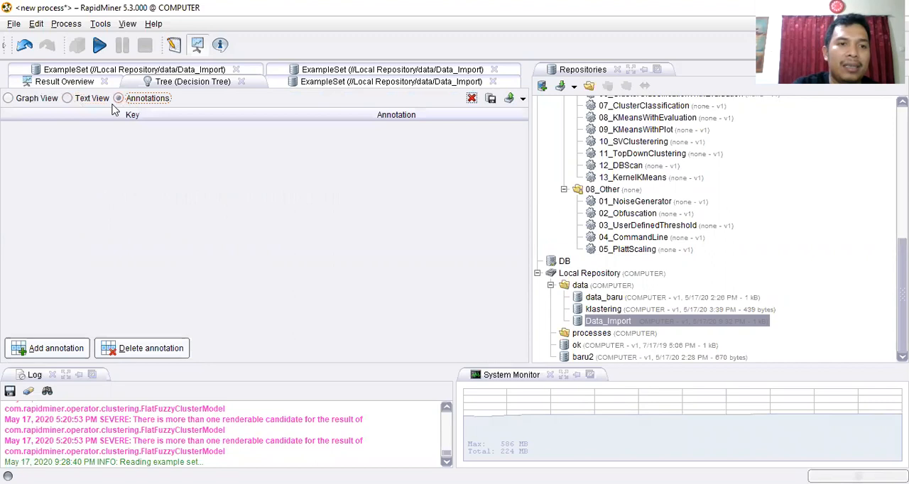
pyautogui.click(80, 100)
pyautogui.click(32, 101)
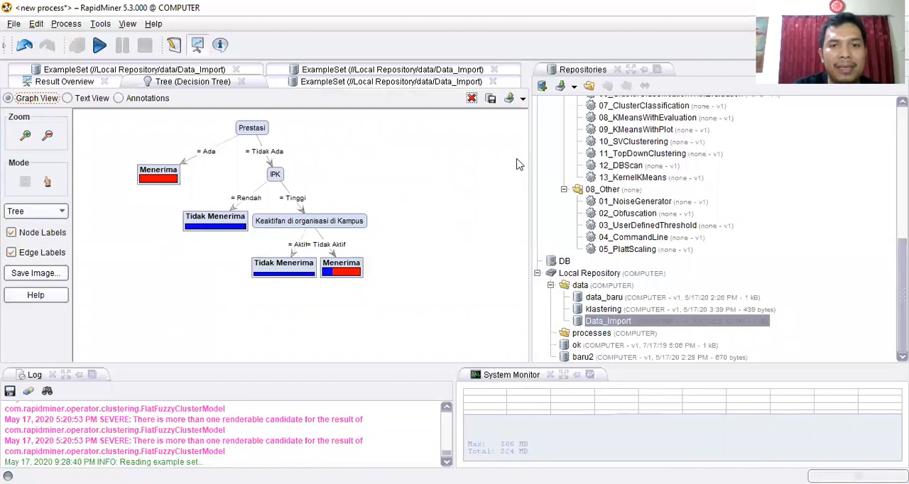
pyautogui.moveTo(527, 168); pyautogui.dragTo(687, 176)
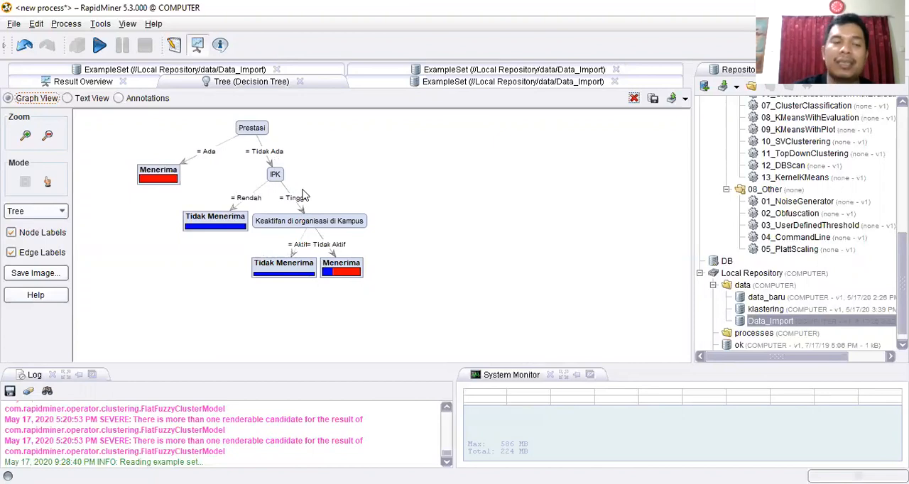
# - Compare the tree's text rules with its graph and inspect the class details of the Tidak Menerima leaf under IPK = Rendah
pyautogui.click(68, 98)
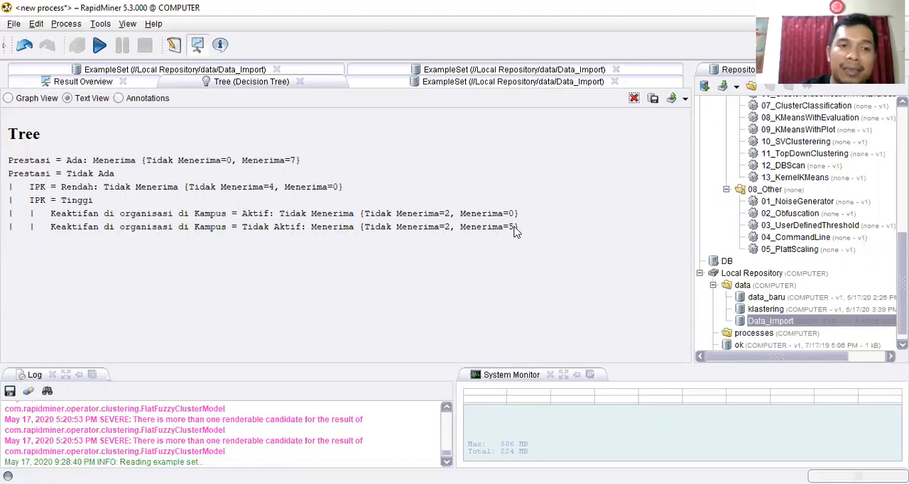
pyautogui.click(39, 101)
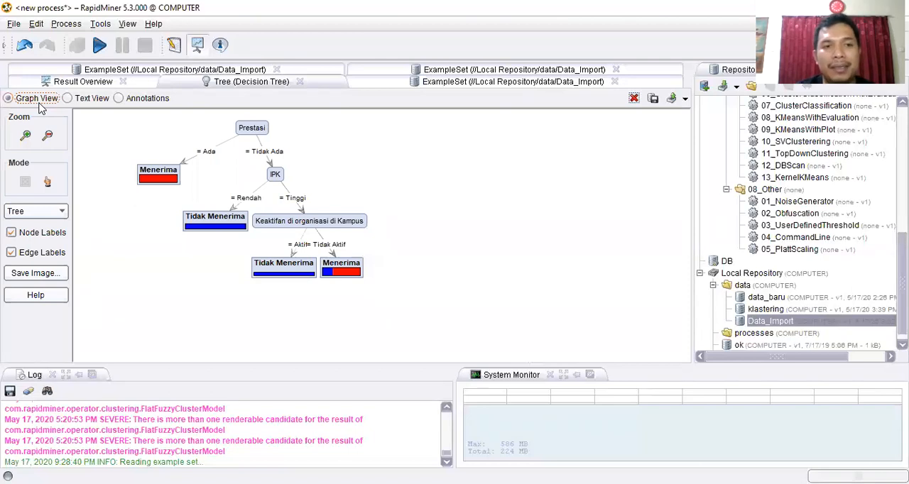
pyautogui.click(86, 99)
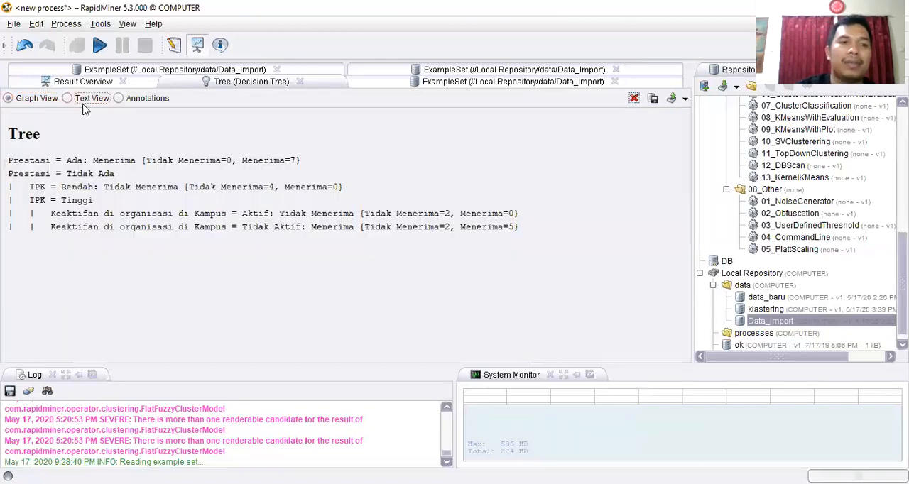
pyautogui.click(51, 102)
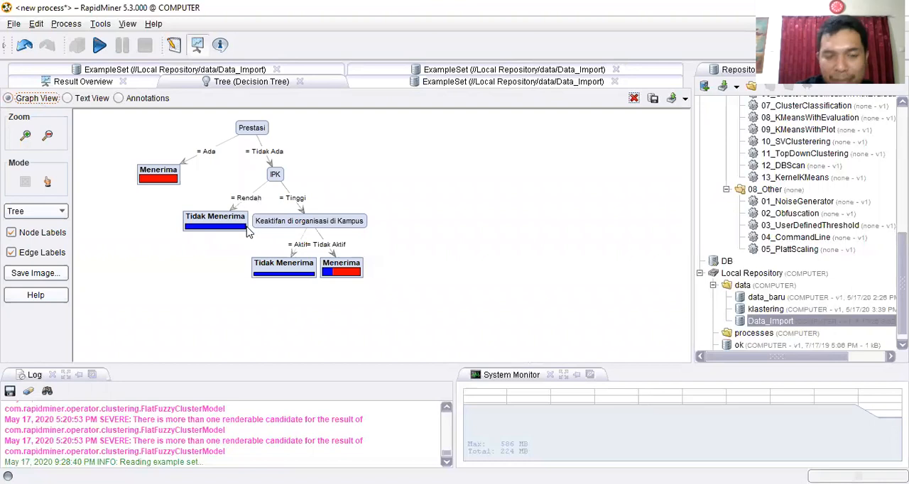
pyautogui.moveTo(247, 232)
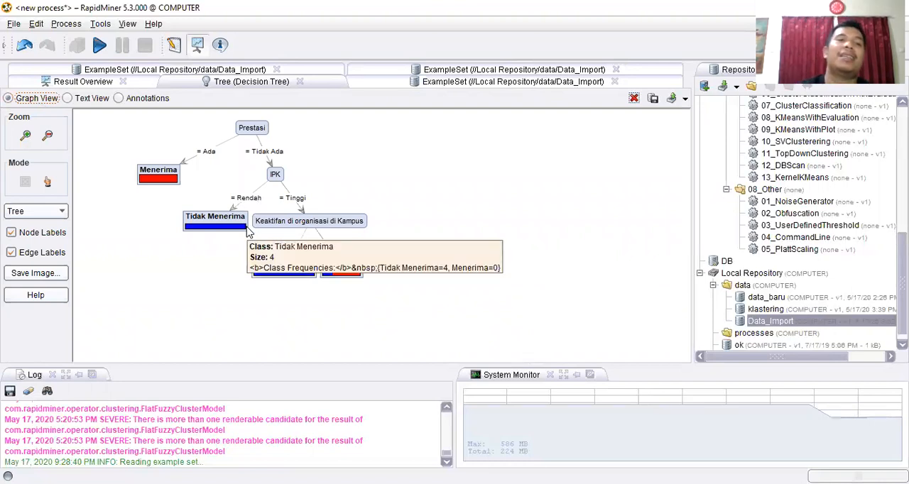